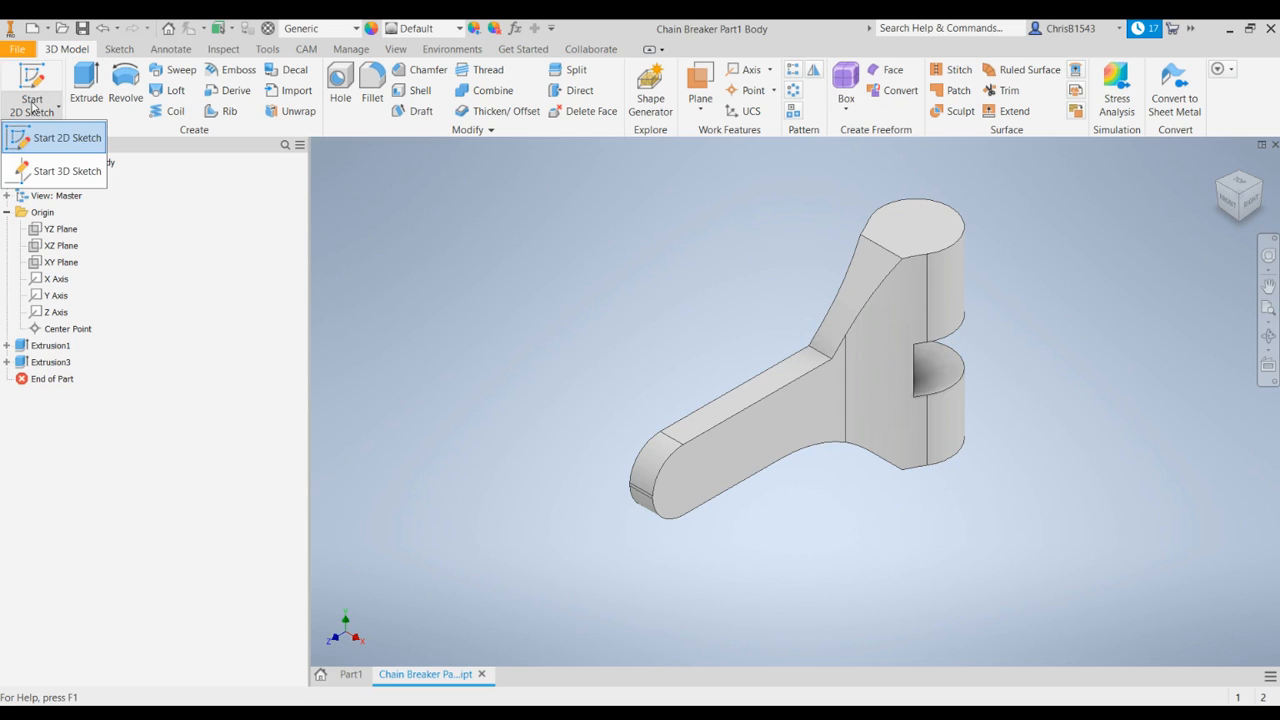
# - Sketch a 0.5 in diameter circle concentric with the top face of the upper boss and finish the sketch
pyautogui.click(33, 106)
pyautogui.click(904, 220)
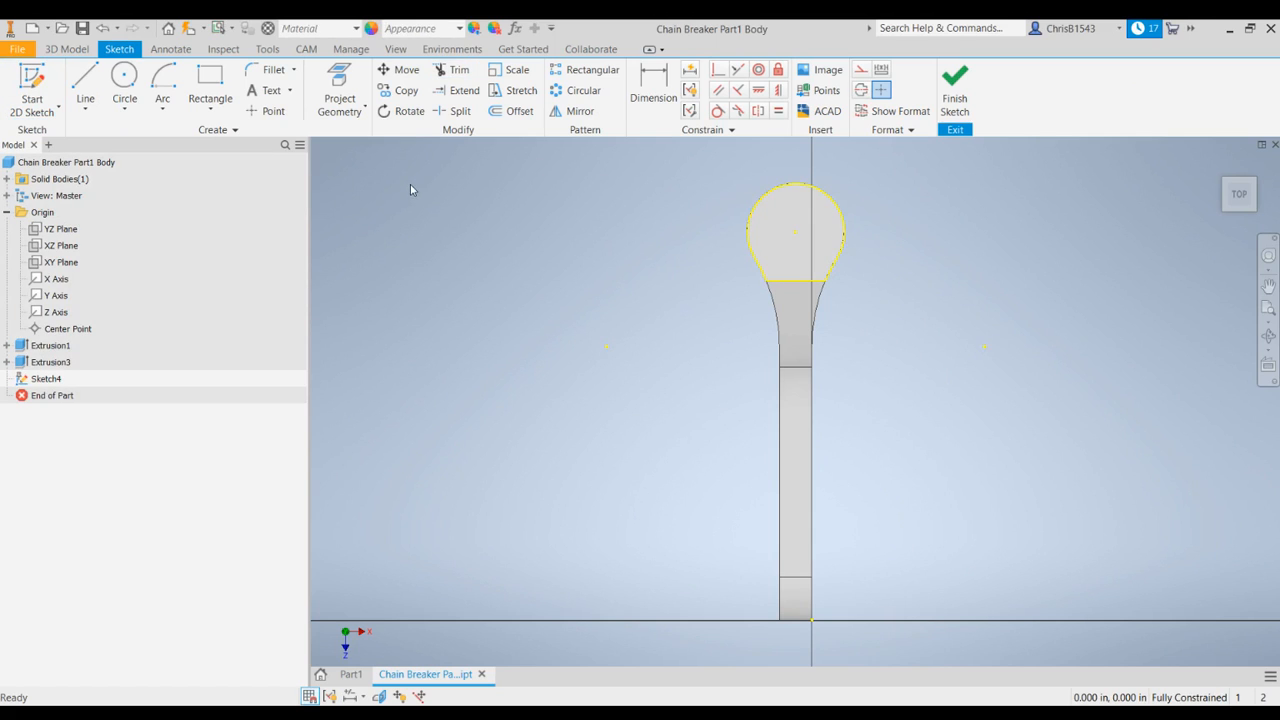
pyautogui.click(131, 84)
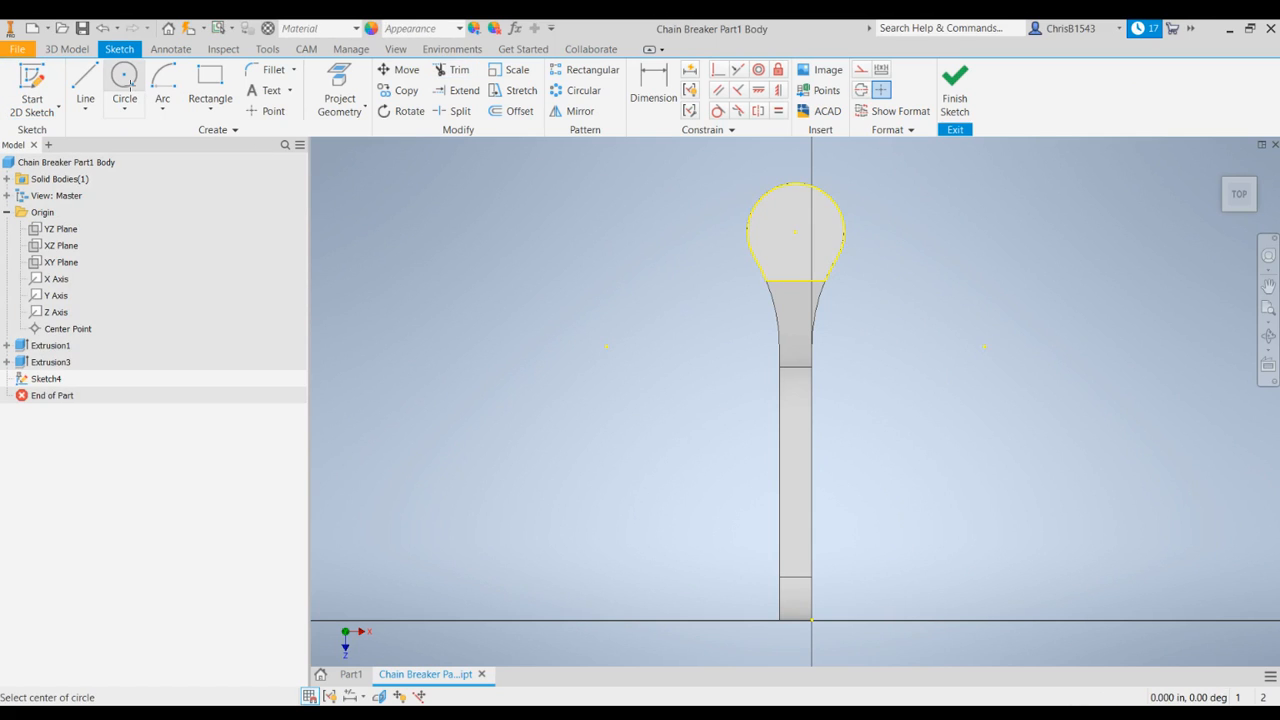
pyautogui.click(796, 233)
pyautogui.write('.5')
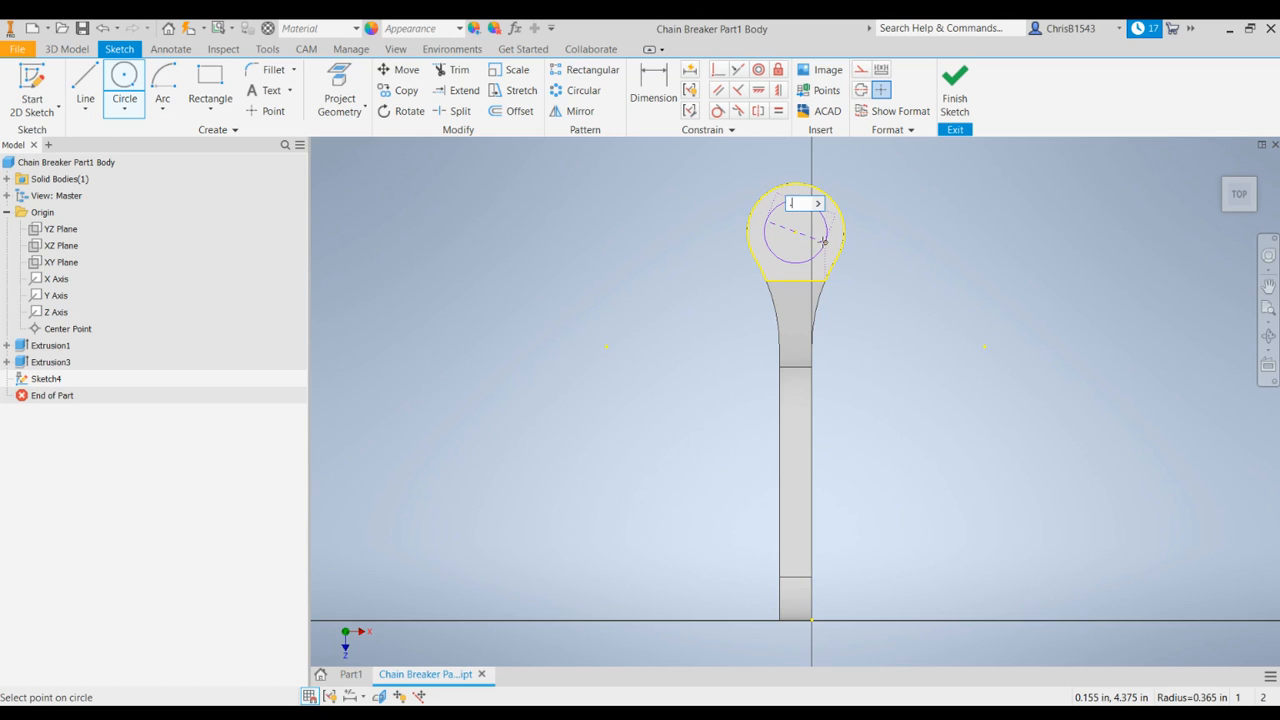
pyautogui.press('Return')
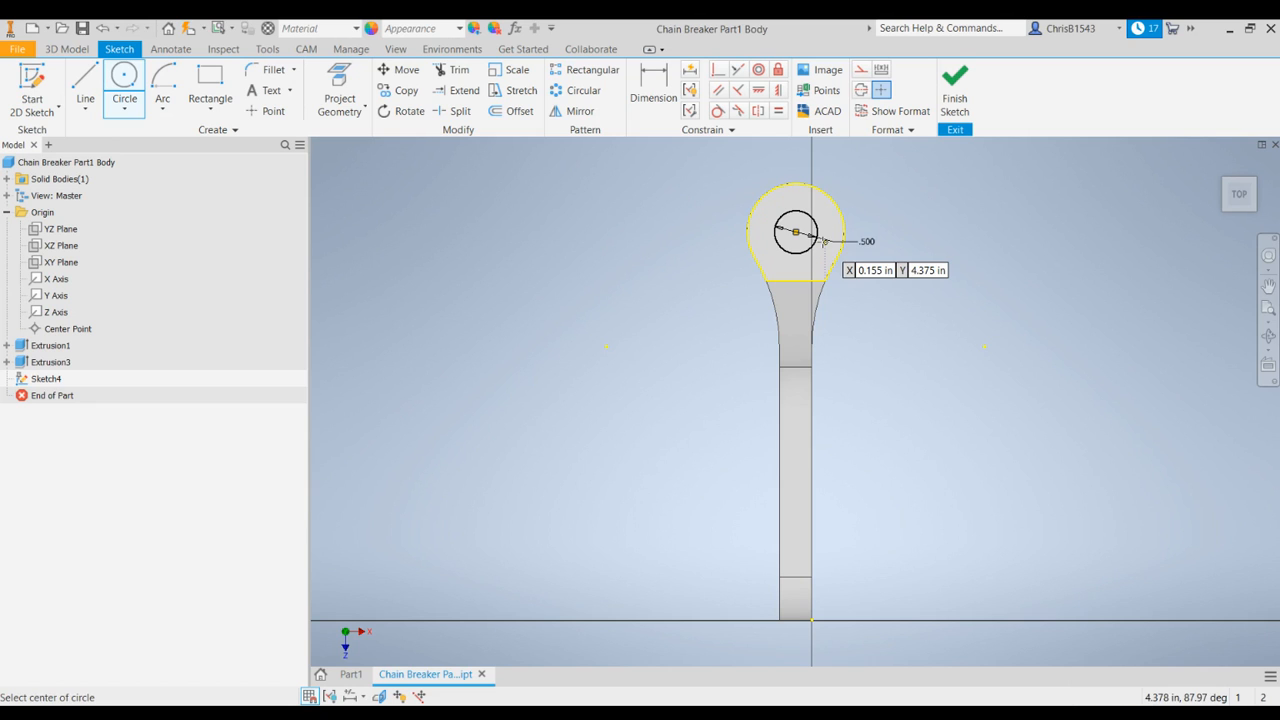
pyautogui.click(955, 88)
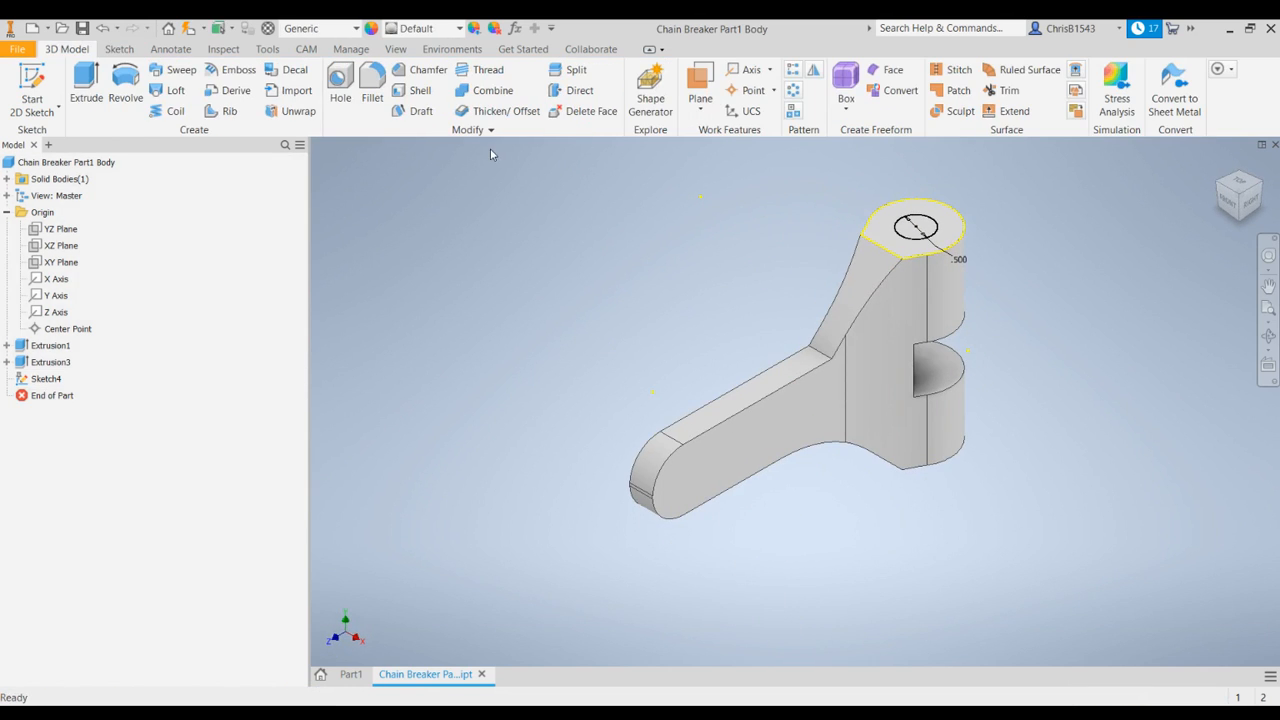
# - Try to cut the 0.5 in circle down through the upper boss with a 1.25 in extrusion
pyautogui.click(86, 88)
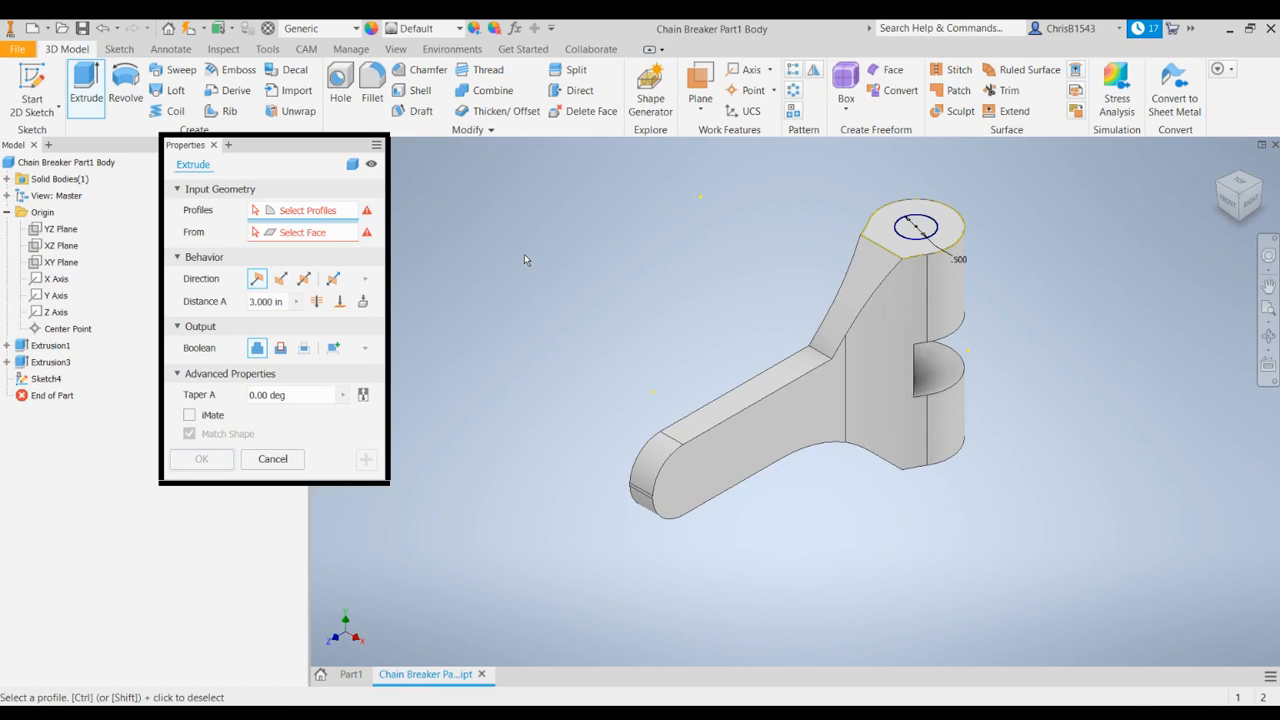
pyautogui.click(916, 227)
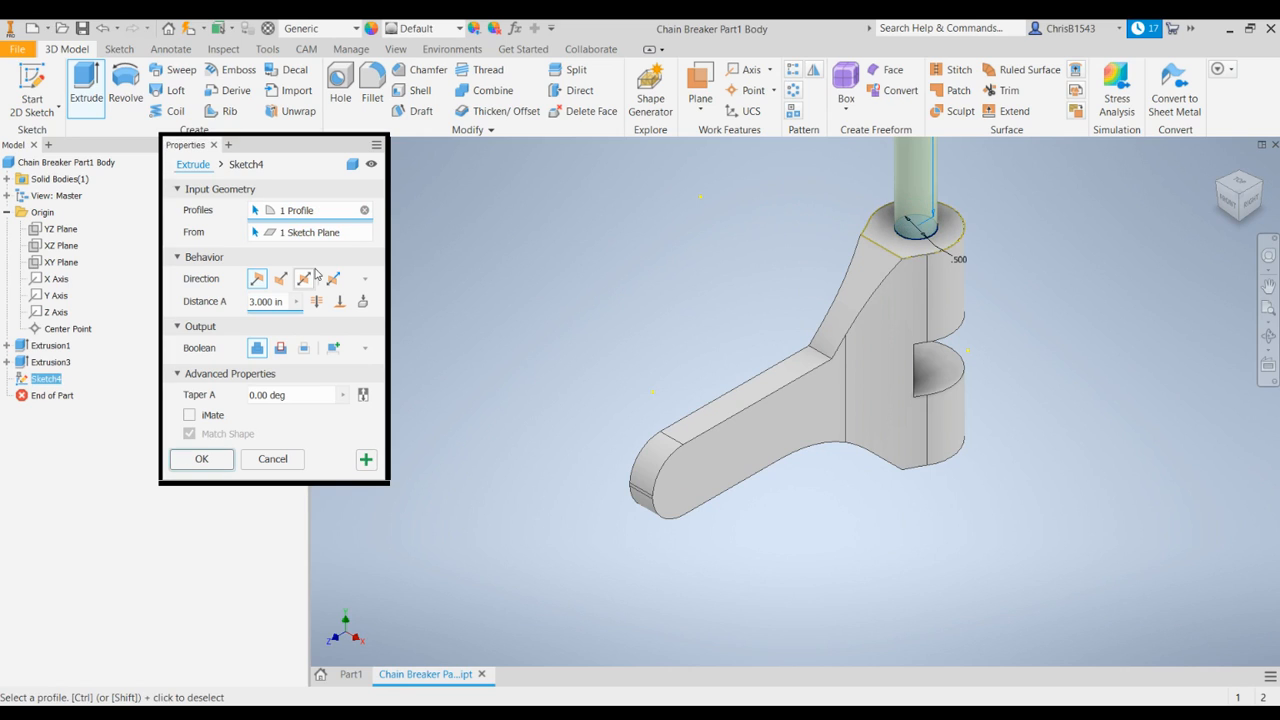
pyautogui.click(281, 279)
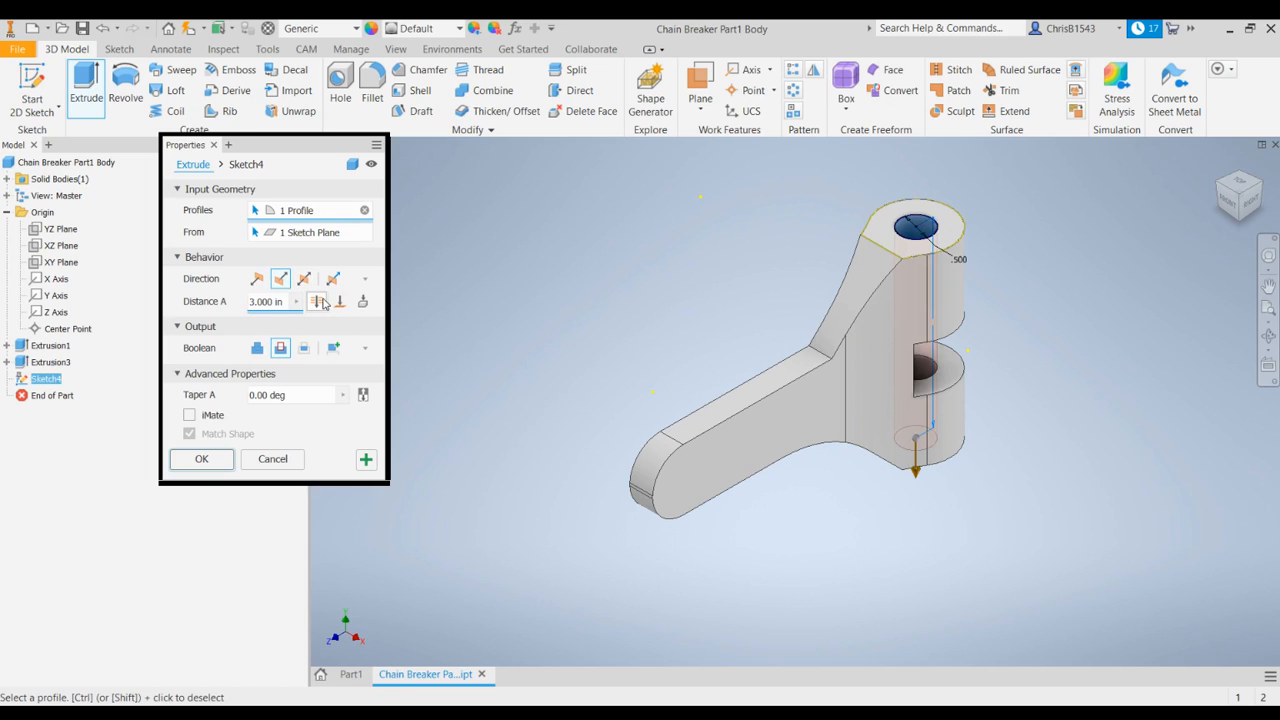
pyautogui.doubleClick(257, 306)
pyautogui.write('10')
pyautogui.write('25')
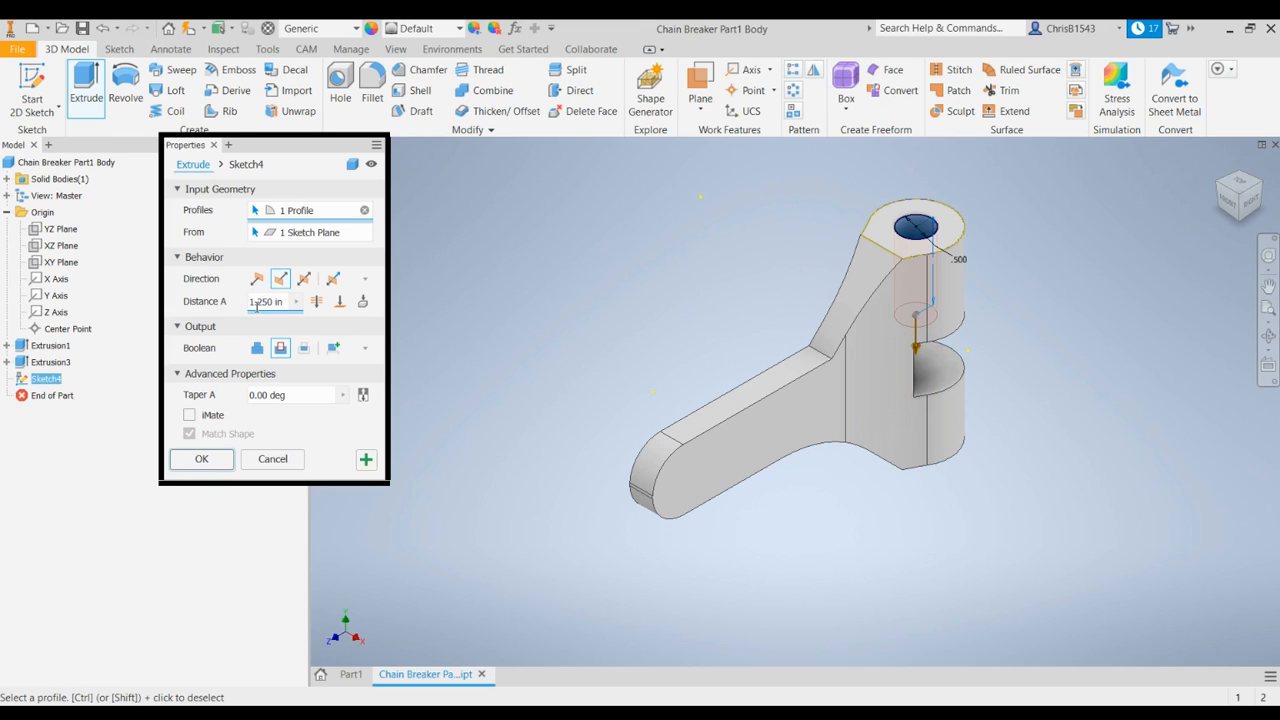
pyautogui.click(178, 460)
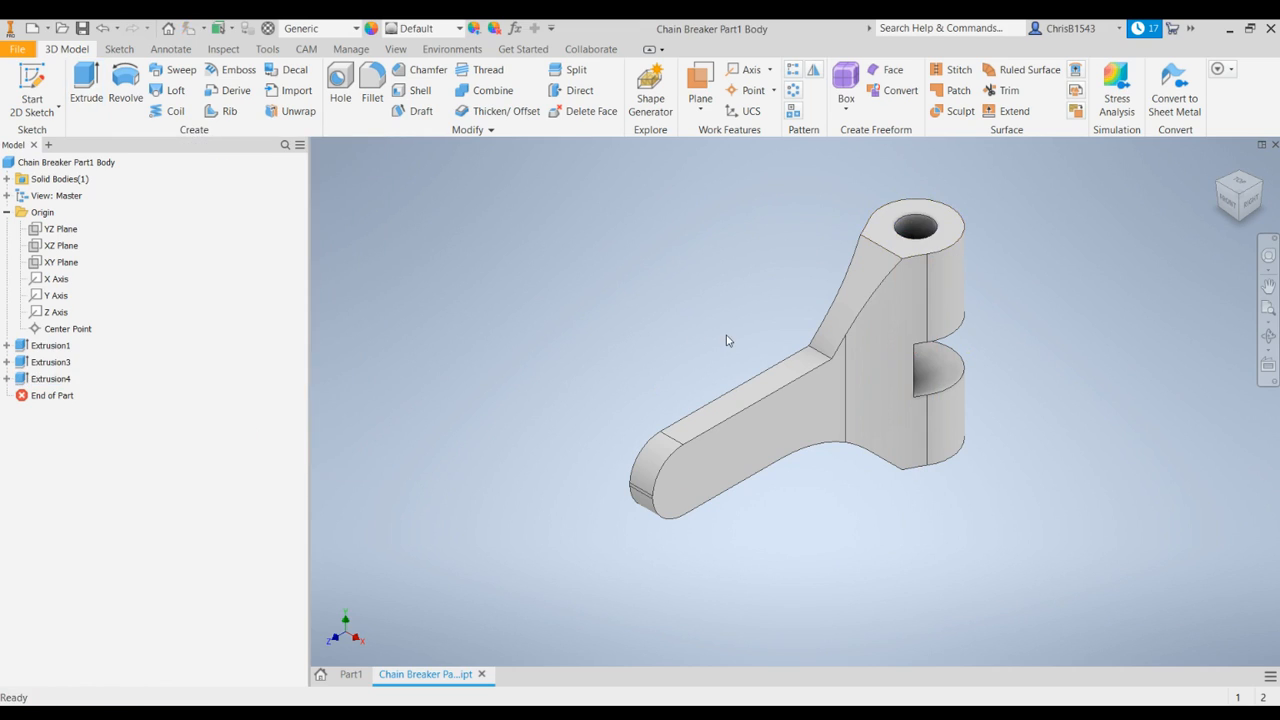
# - Undo the extruded cut through the upper boss
pyautogui.moveTo(1228, 199)
pyautogui.mouseDown()
pyautogui.moveTo(1200, 253)
pyautogui.moveTo(1085, 228)
pyautogui.moveTo(845, 209)
pyautogui.moveTo(1225, 197)
pyautogui.mouseUp()
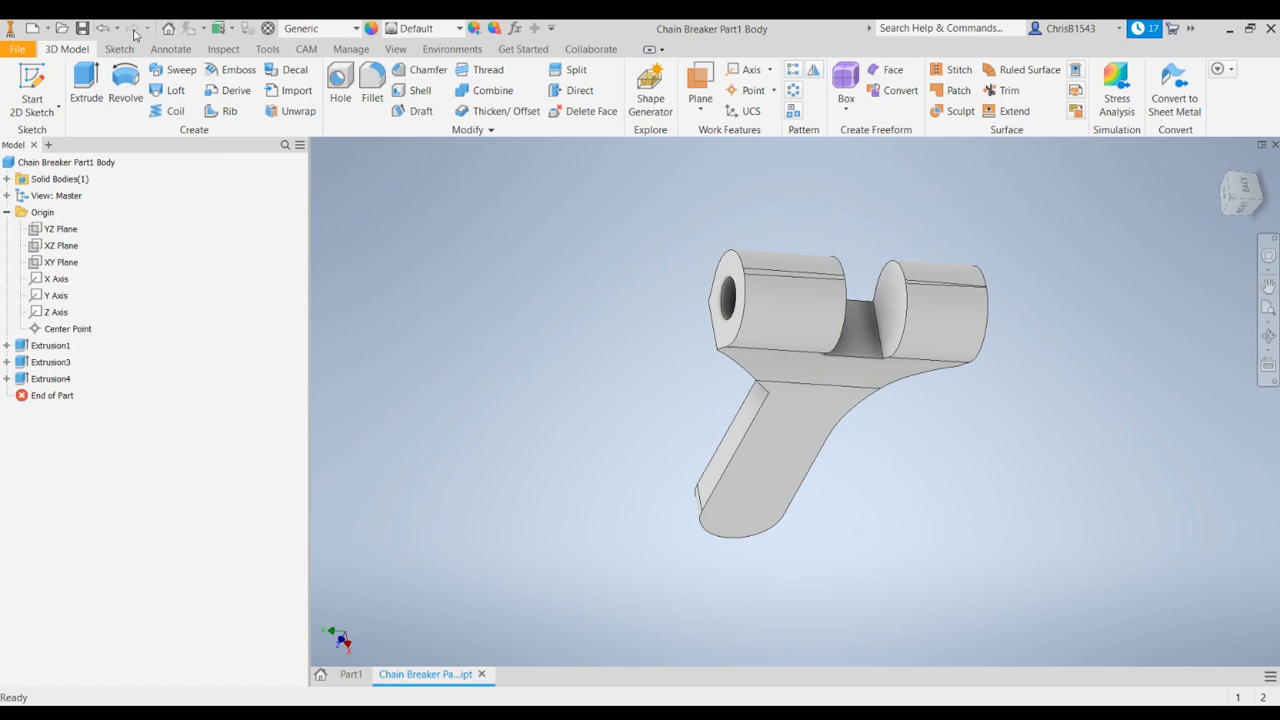
pyautogui.click(102, 28)
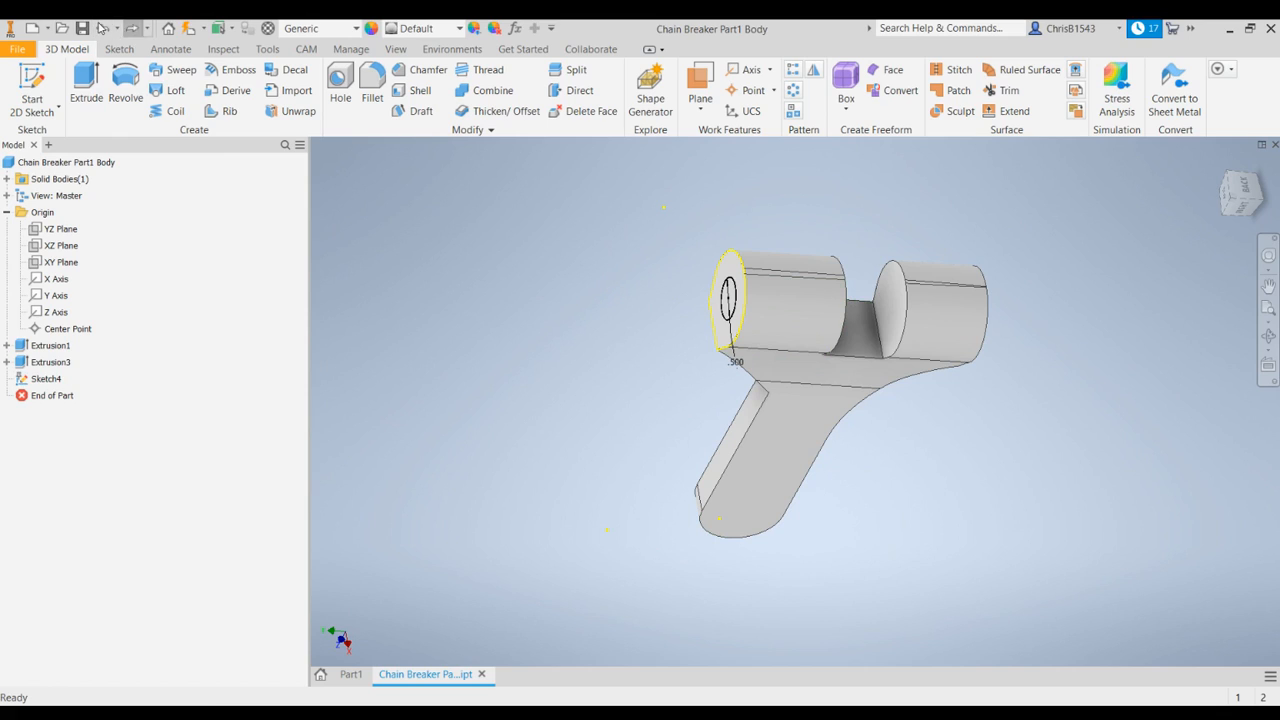
# - Extrude-cut only the 0.5 in circle into the upper boss to a distance of 1.251 in
pyautogui.click(732, 295)
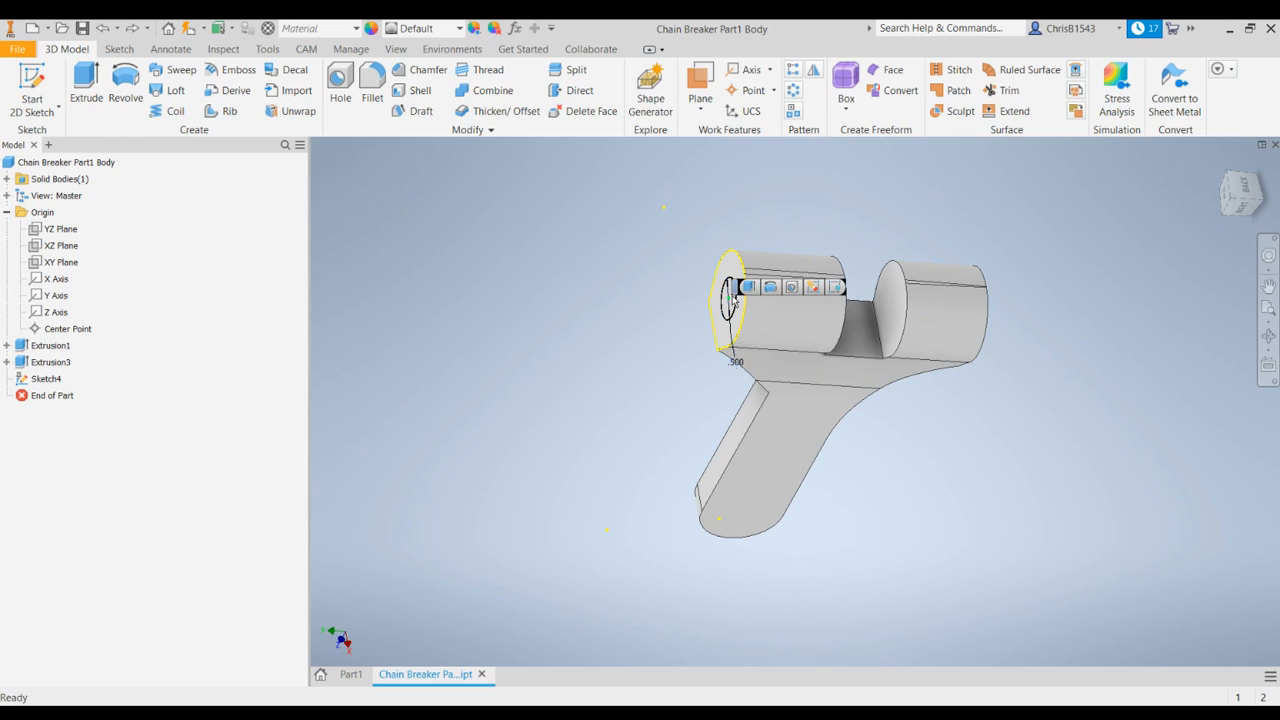
pyautogui.click(727, 304)
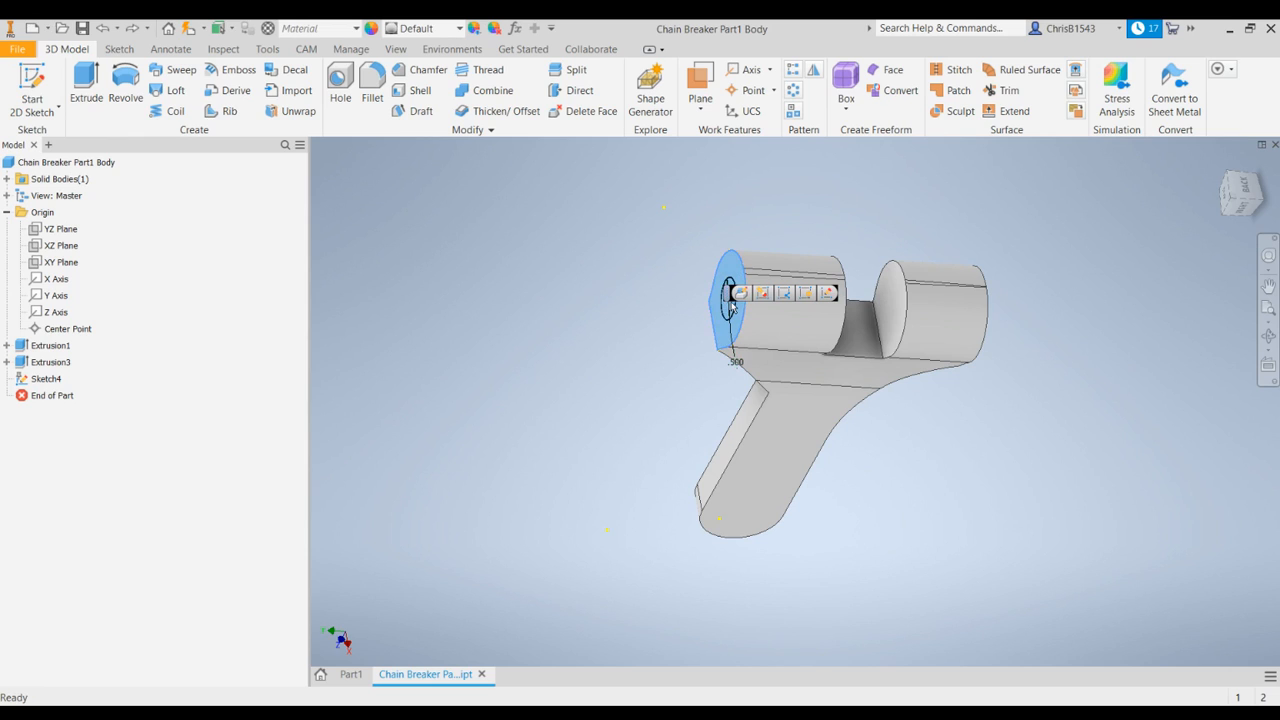
pyautogui.click(727, 302)
pyautogui.click(86, 85)
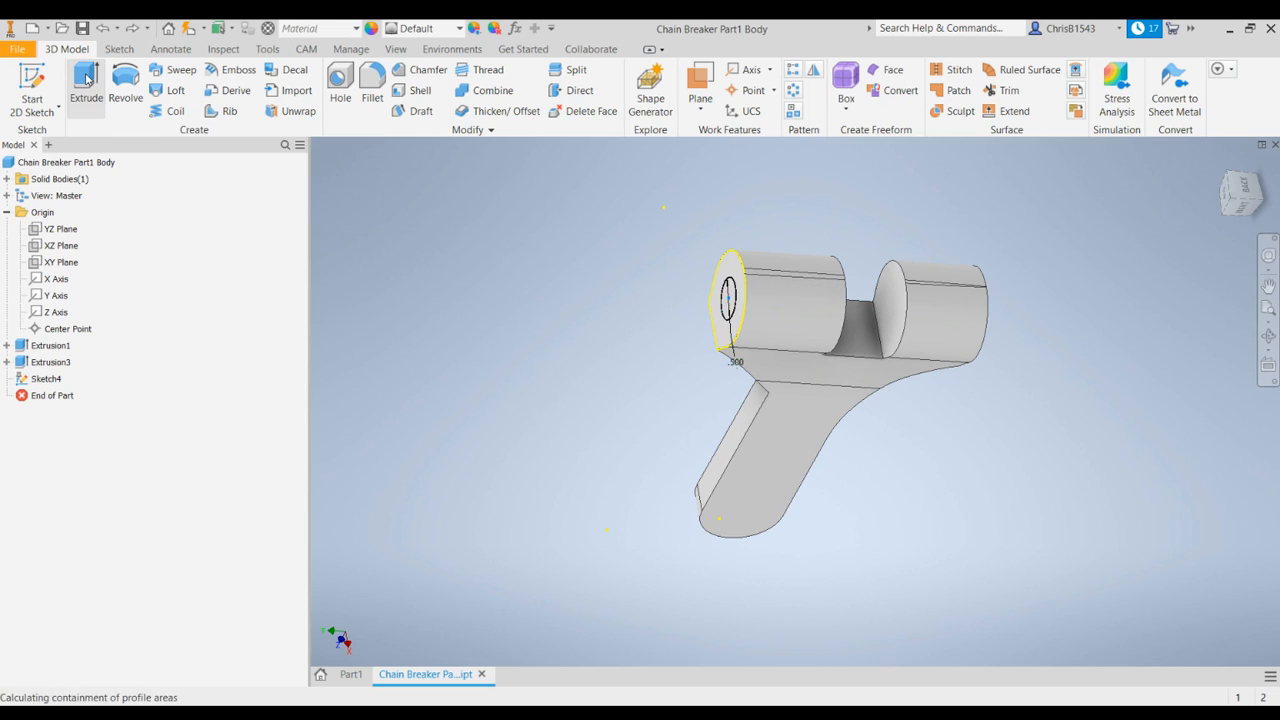
pyautogui.click(731, 299)
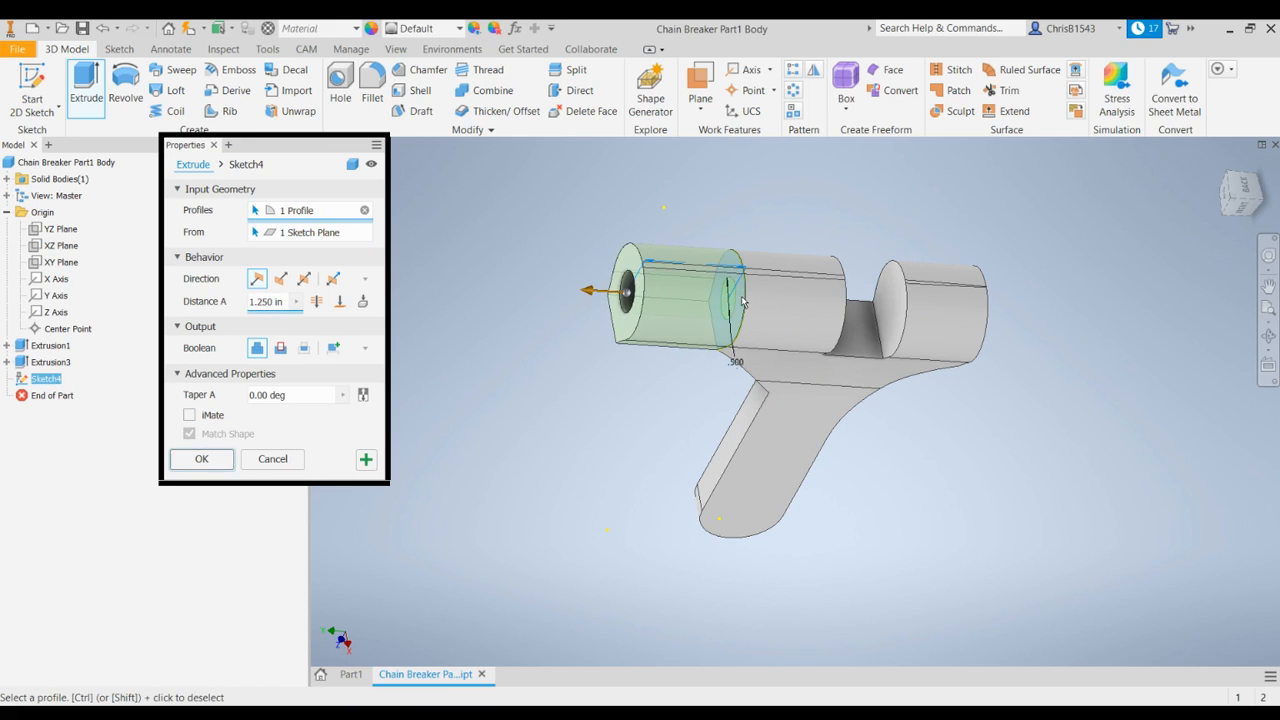
pyautogui.click(740, 302)
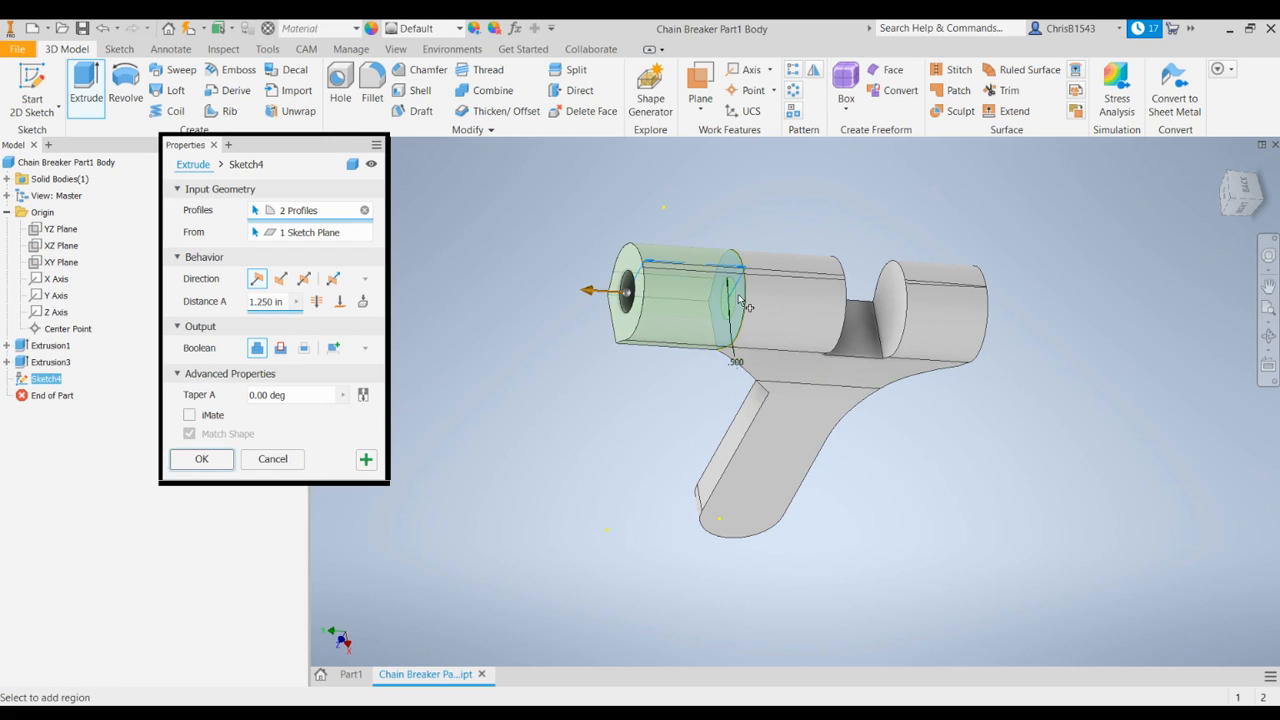
pyautogui.click(365, 208)
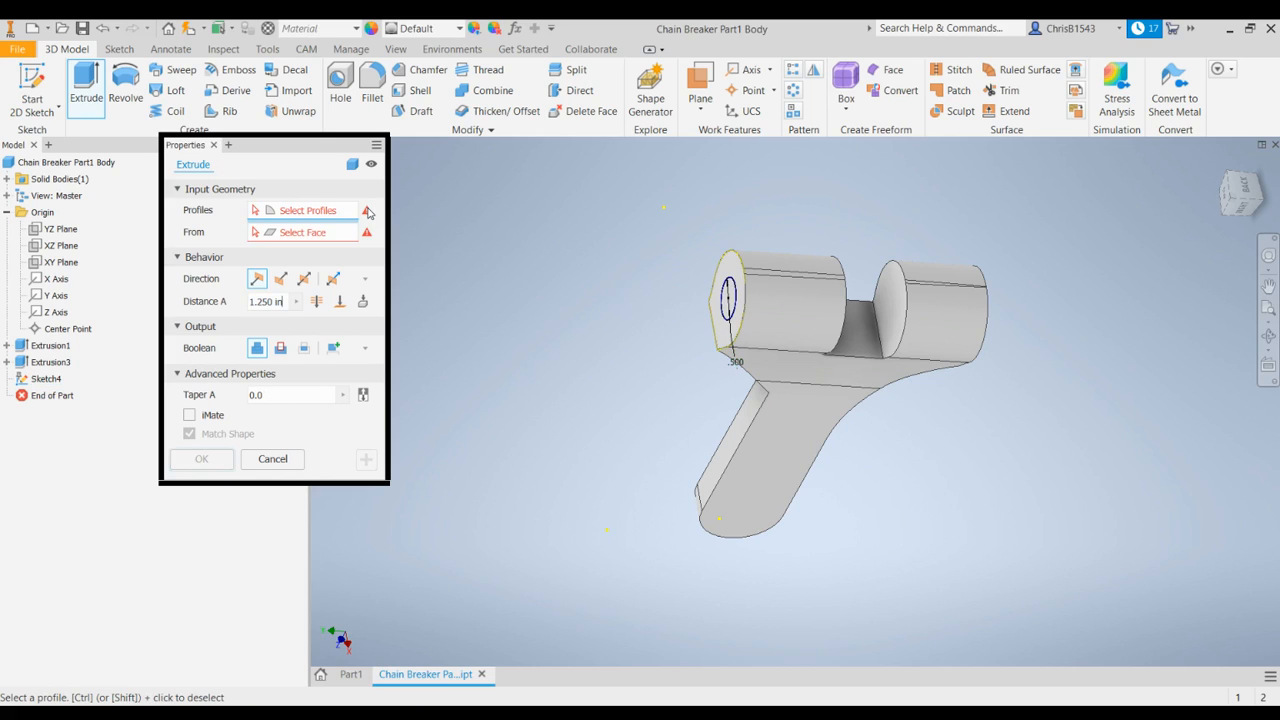
pyautogui.click(733, 296)
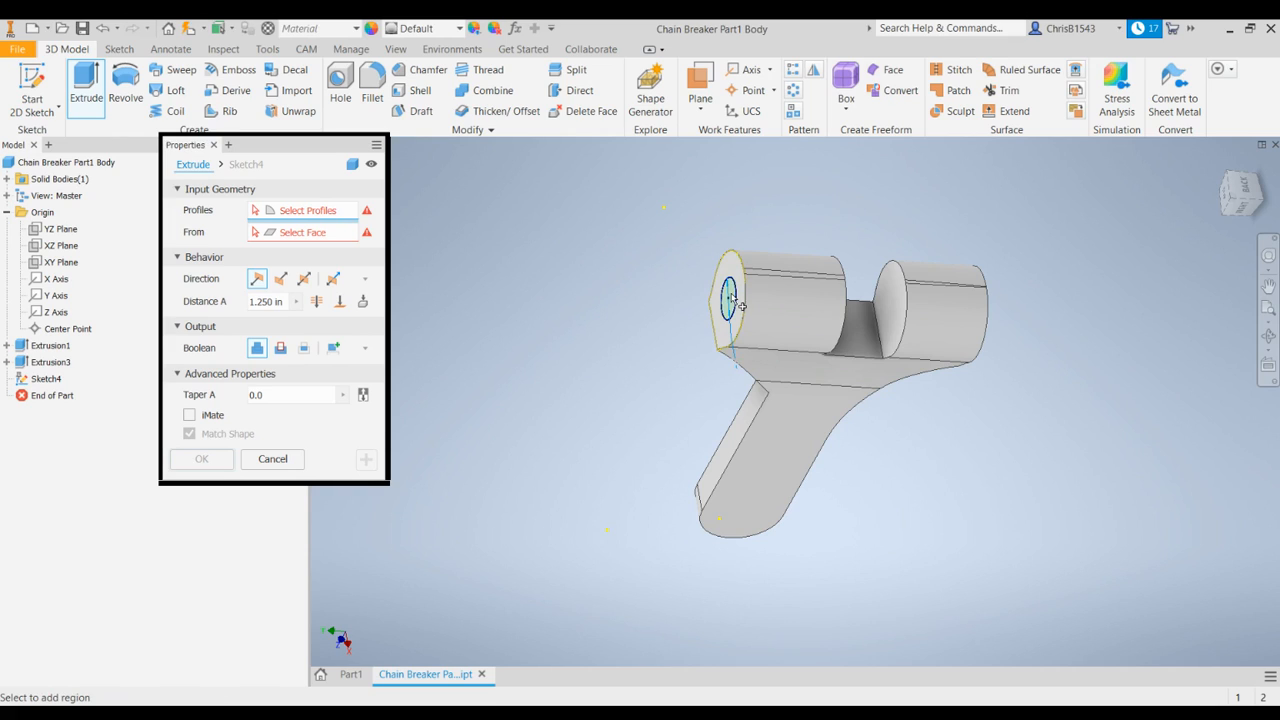
pyautogui.click(736, 302)
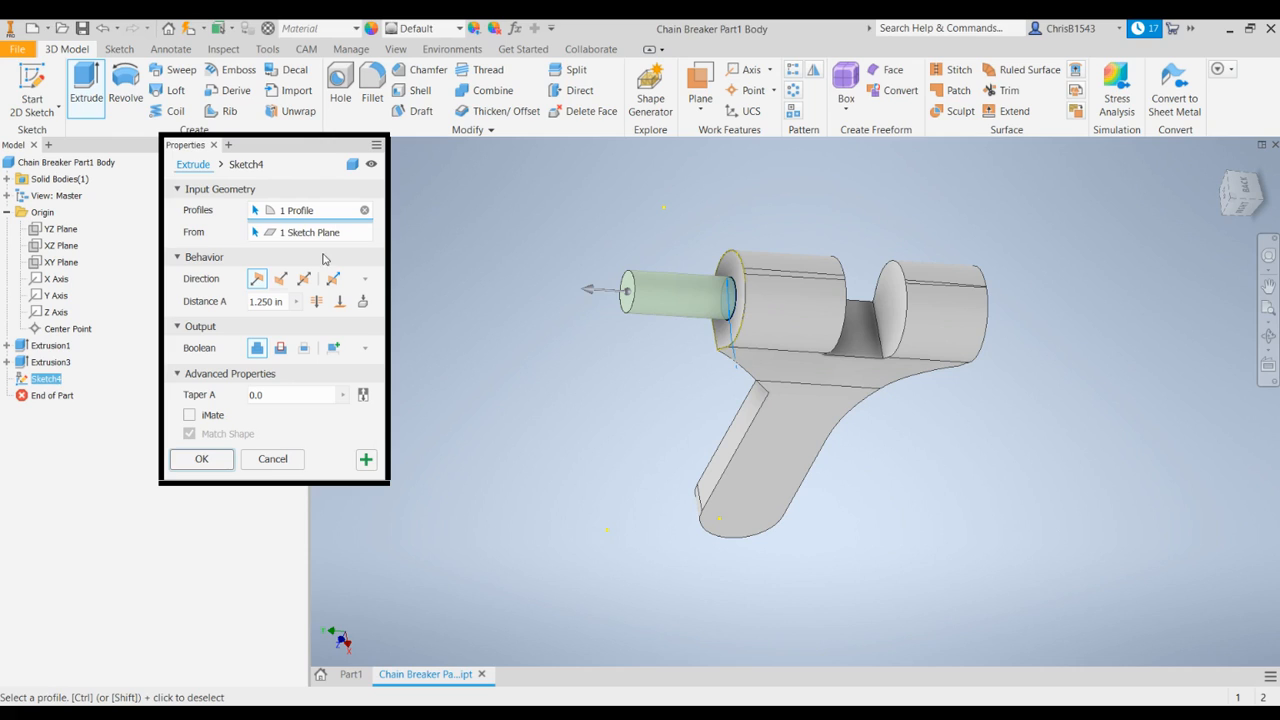
pyautogui.click(281, 279)
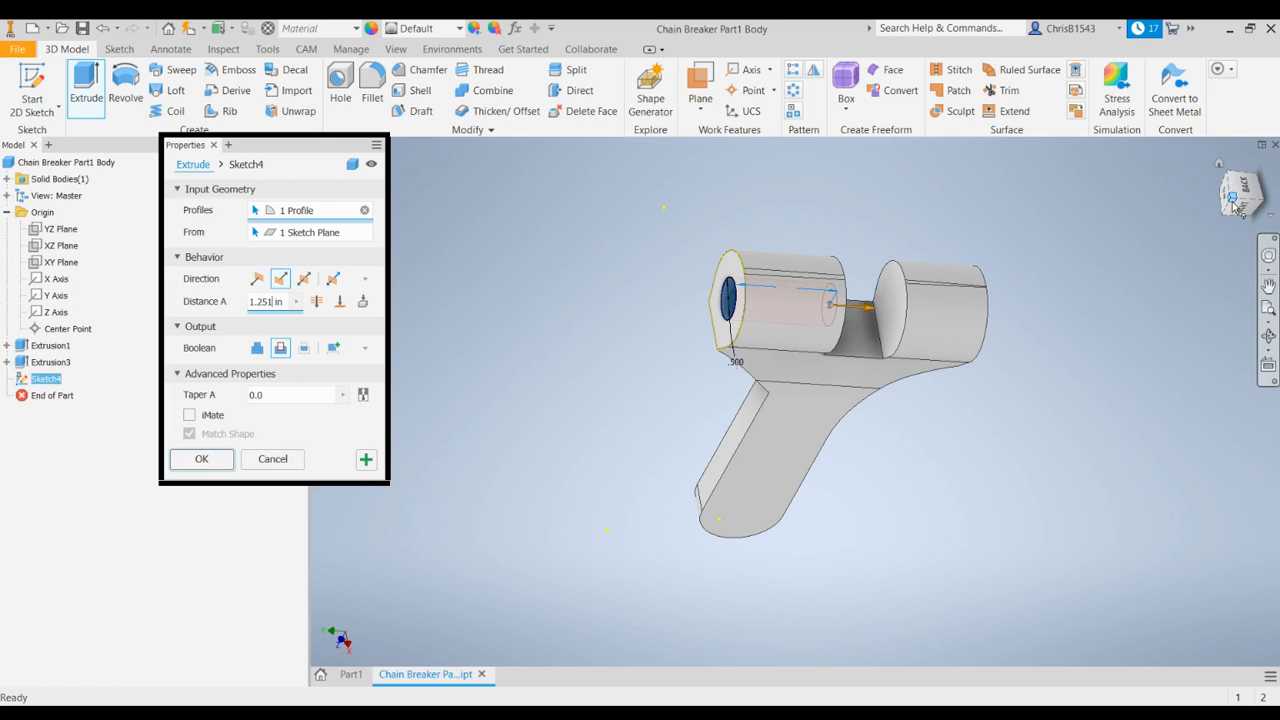
pyautogui.moveTo(1236, 196); pyautogui.dragTo(1098, 198)
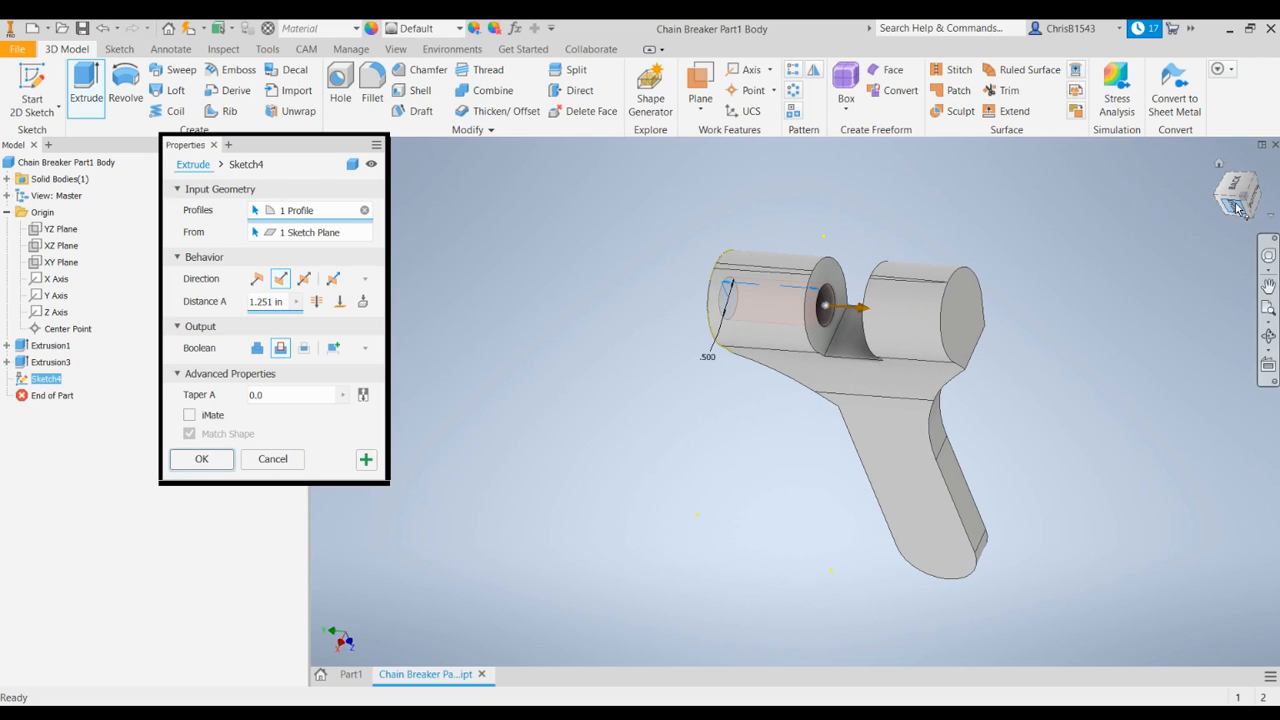
pyautogui.click(222, 457)
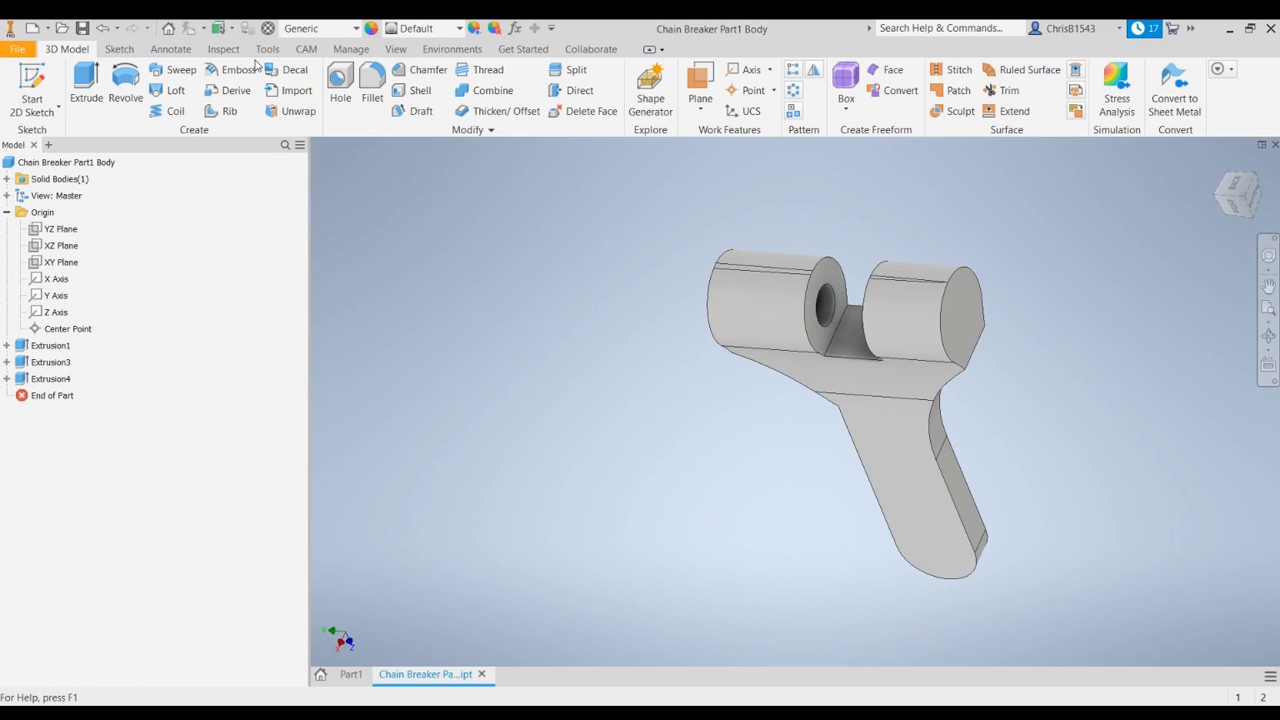
# - Start a sketch on the lower boss's bottom face and draw a 0.688 in line from the outer arc's far point toward the arm
pyautogui.click(45, 112)
pyautogui.click(60, 140)
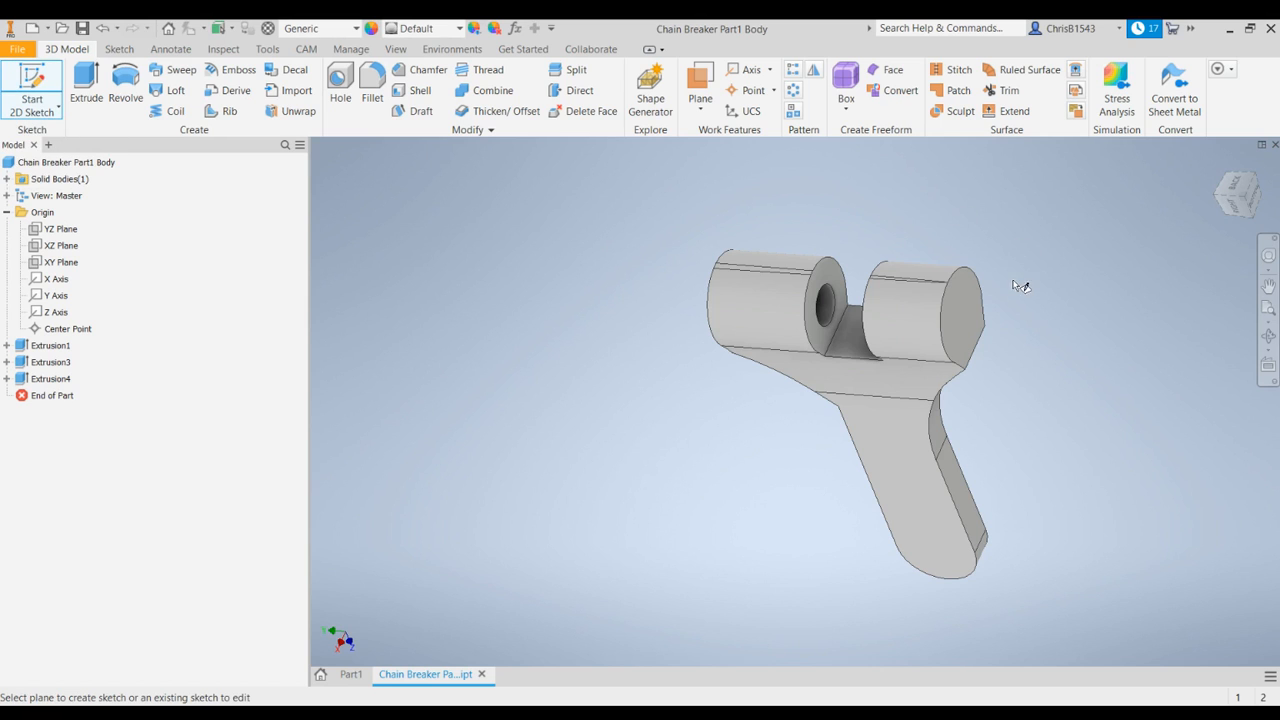
pyautogui.click(953, 330)
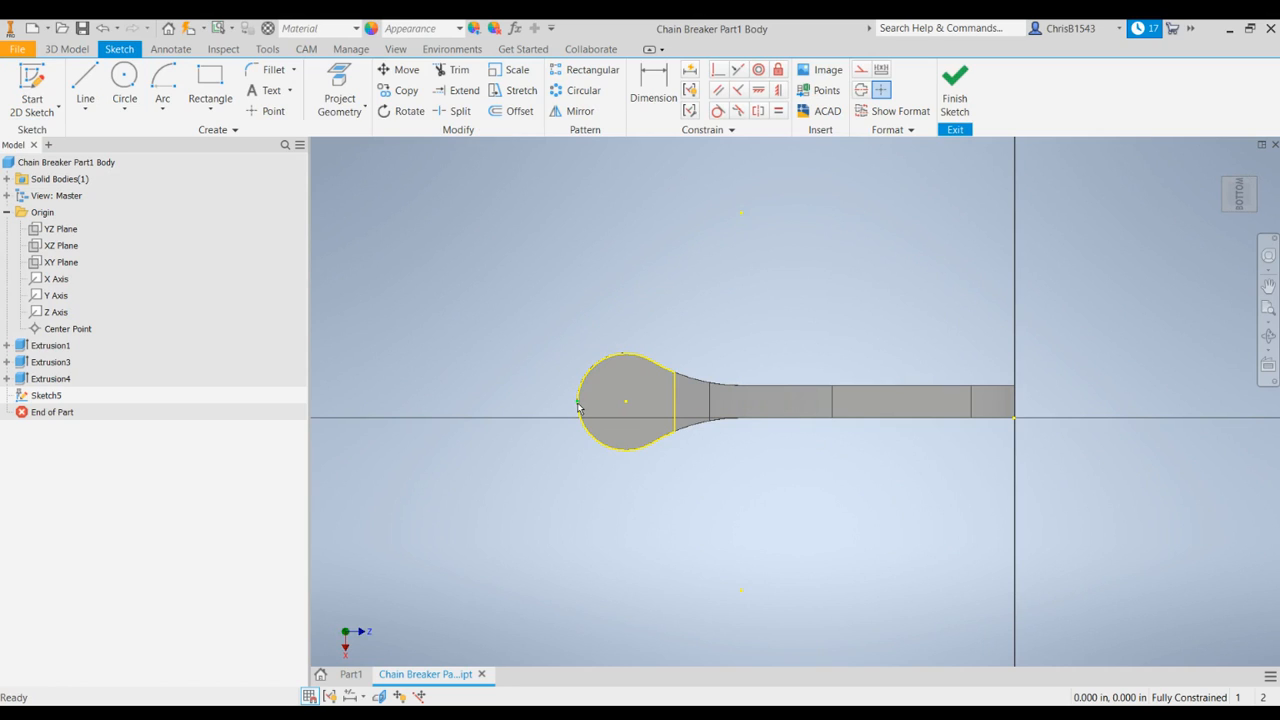
pyautogui.moveTo(577, 407)
pyautogui.click(85, 85)
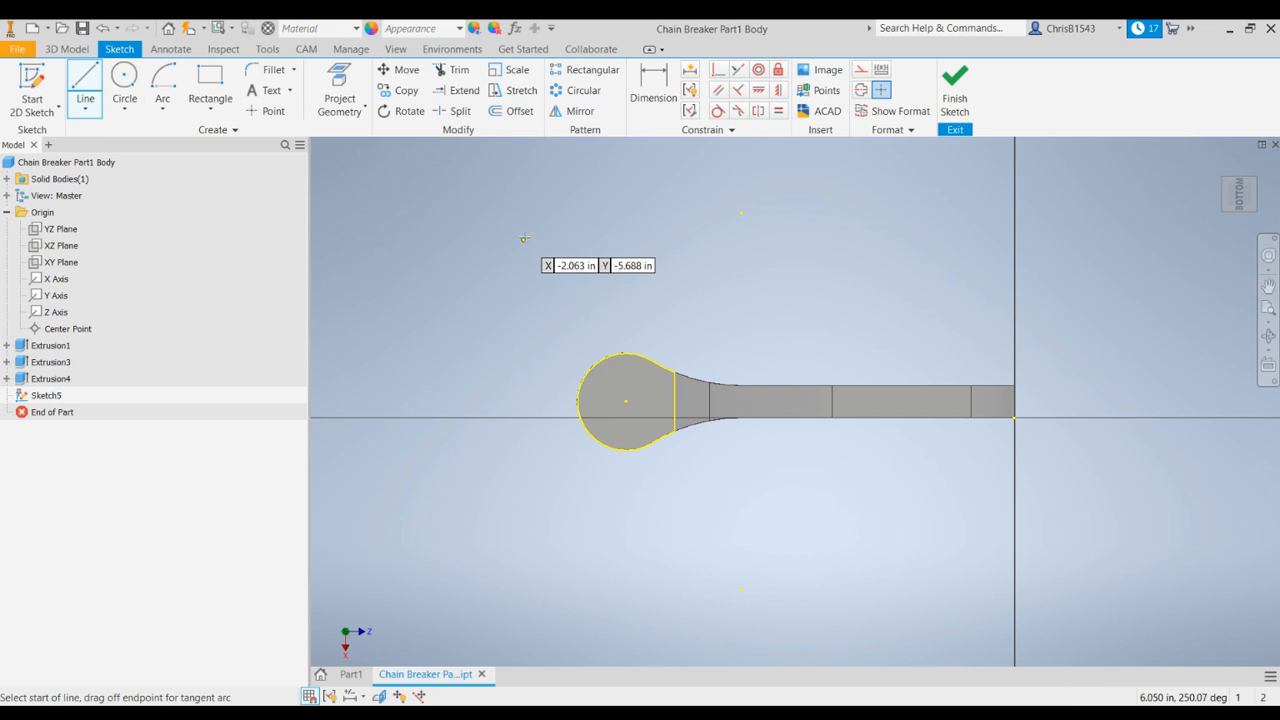
pyautogui.click(577, 401)
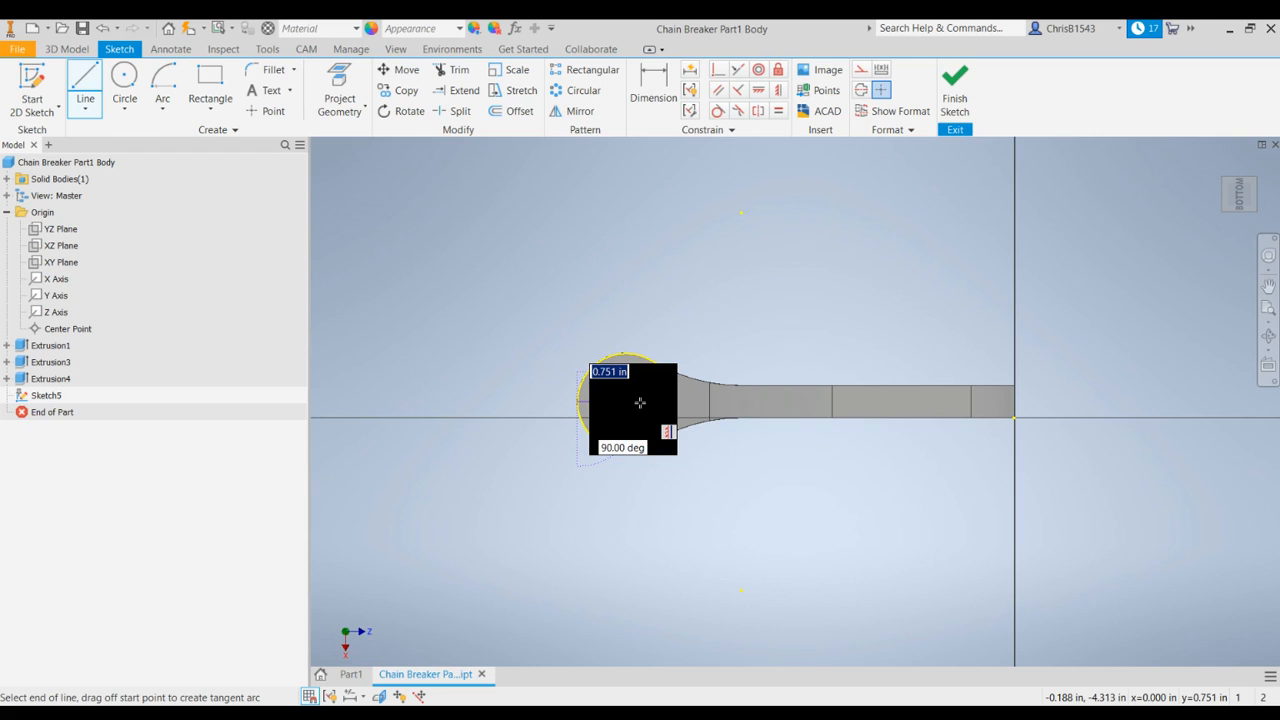
pyautogui.write('.688')
pyautogui.press('Return')
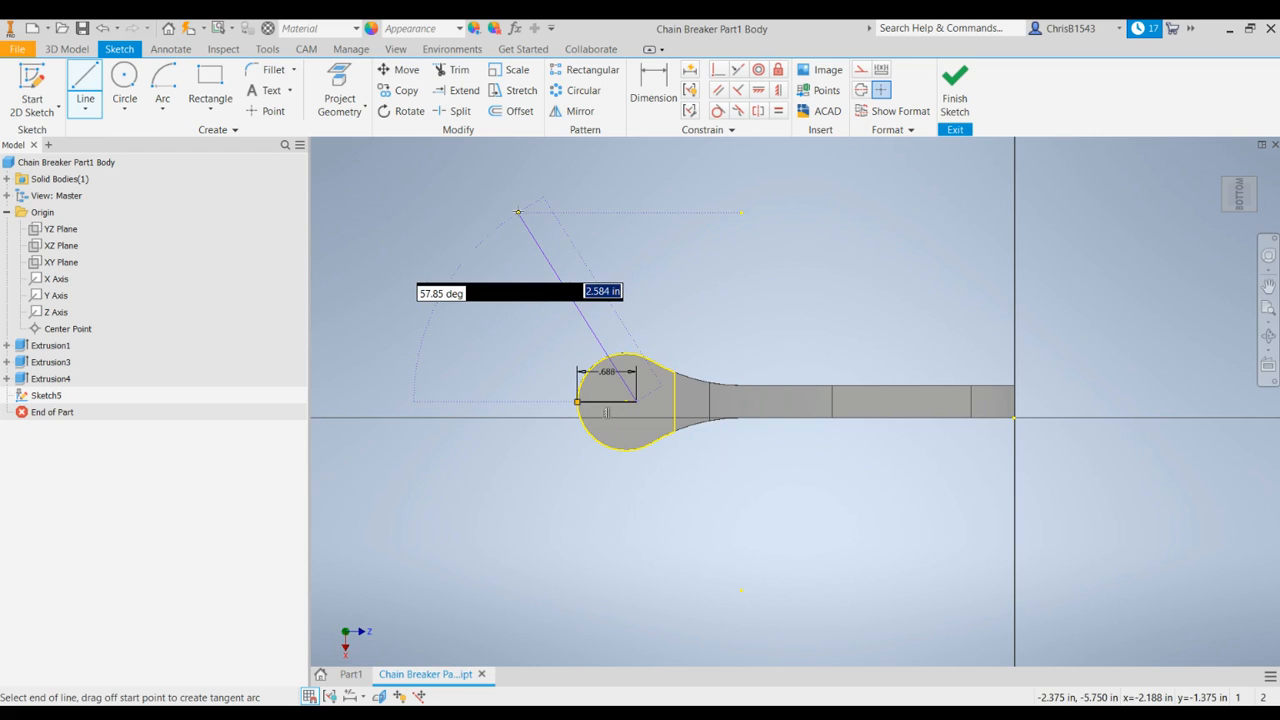
pyautogui.press('Escape')
# - Try to sketch center-point circles on the bottom face at the boss centre and the line's end
pyautogui.click(128, 80)
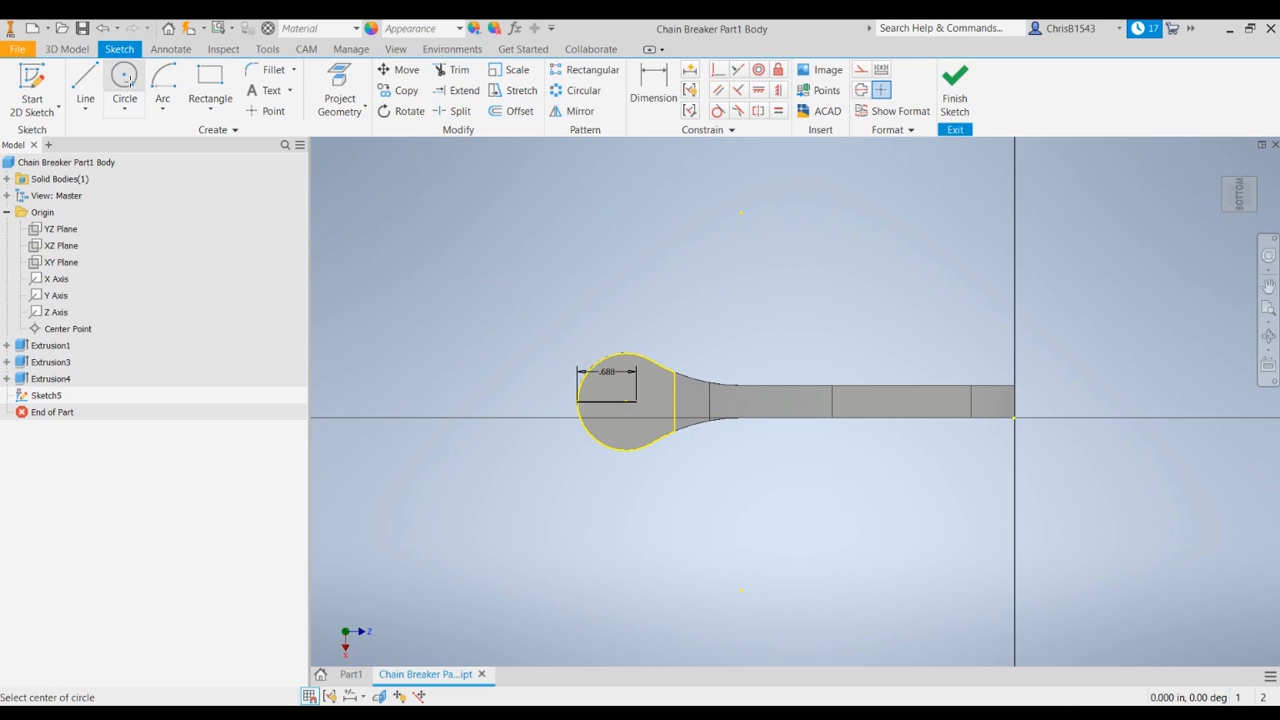
pyautogui.click(130, 101)
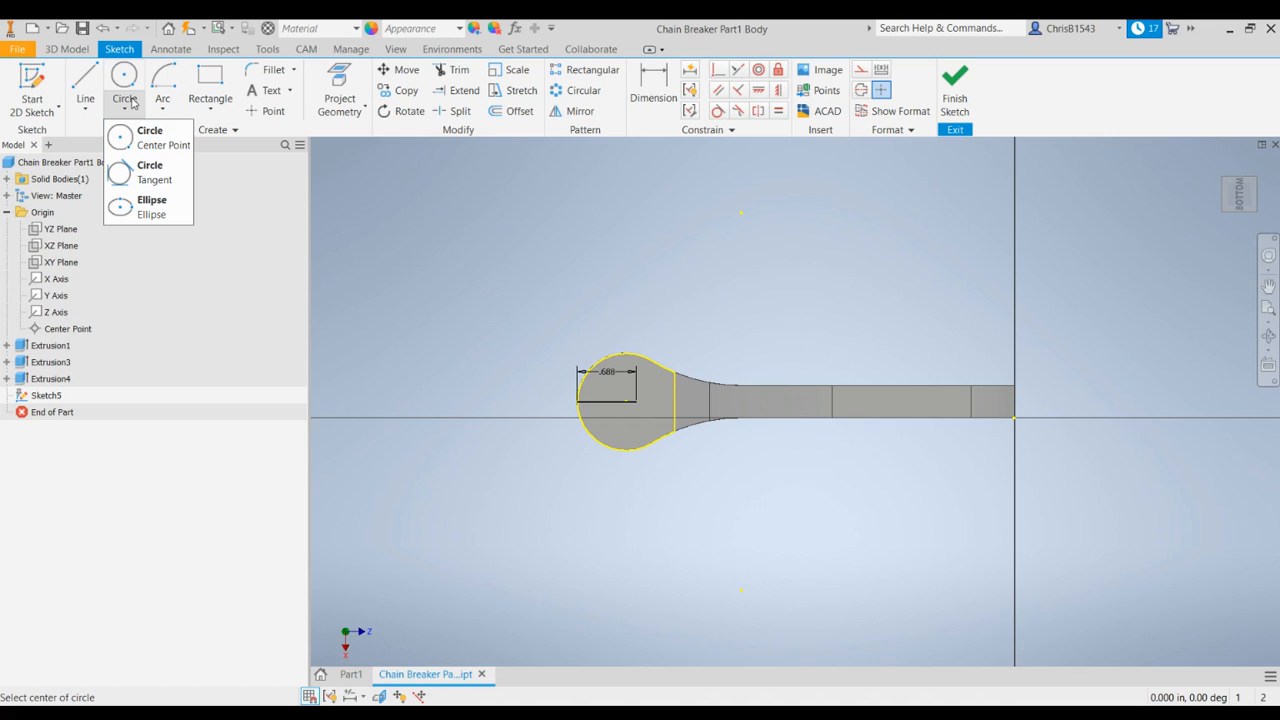
pyautogui.click(139, 147)
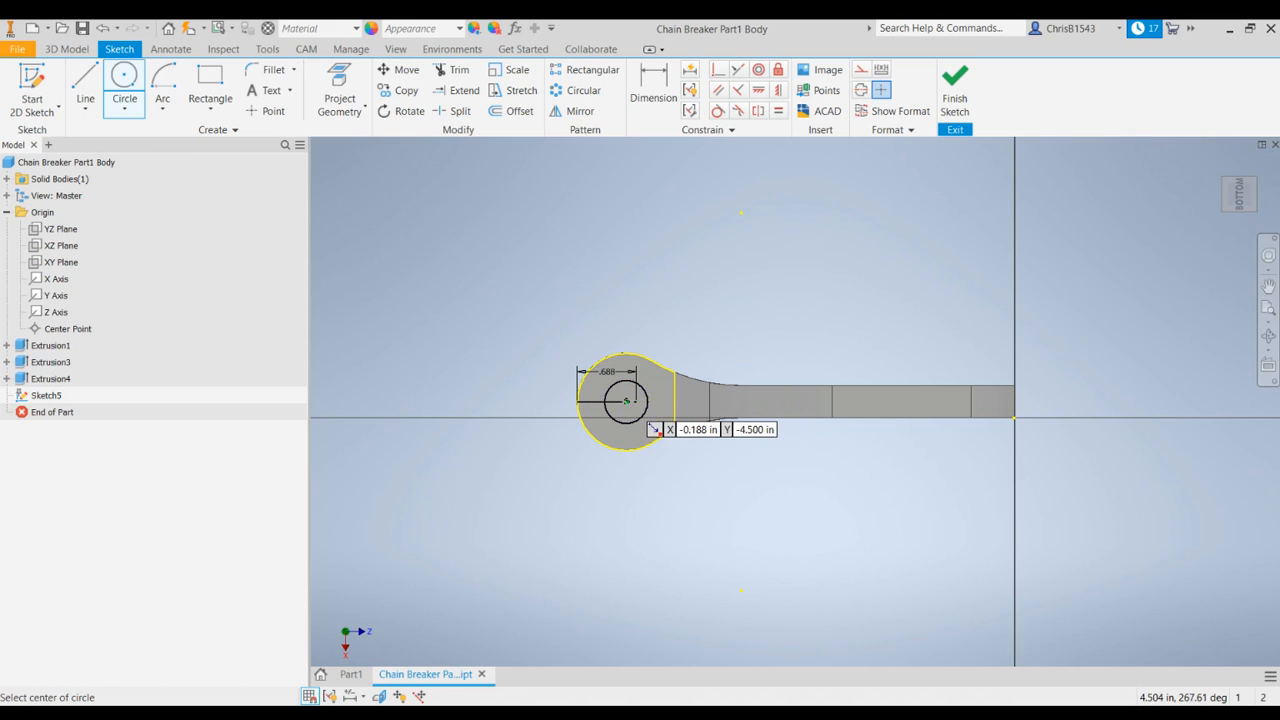
pyautogui.click(626, 401)
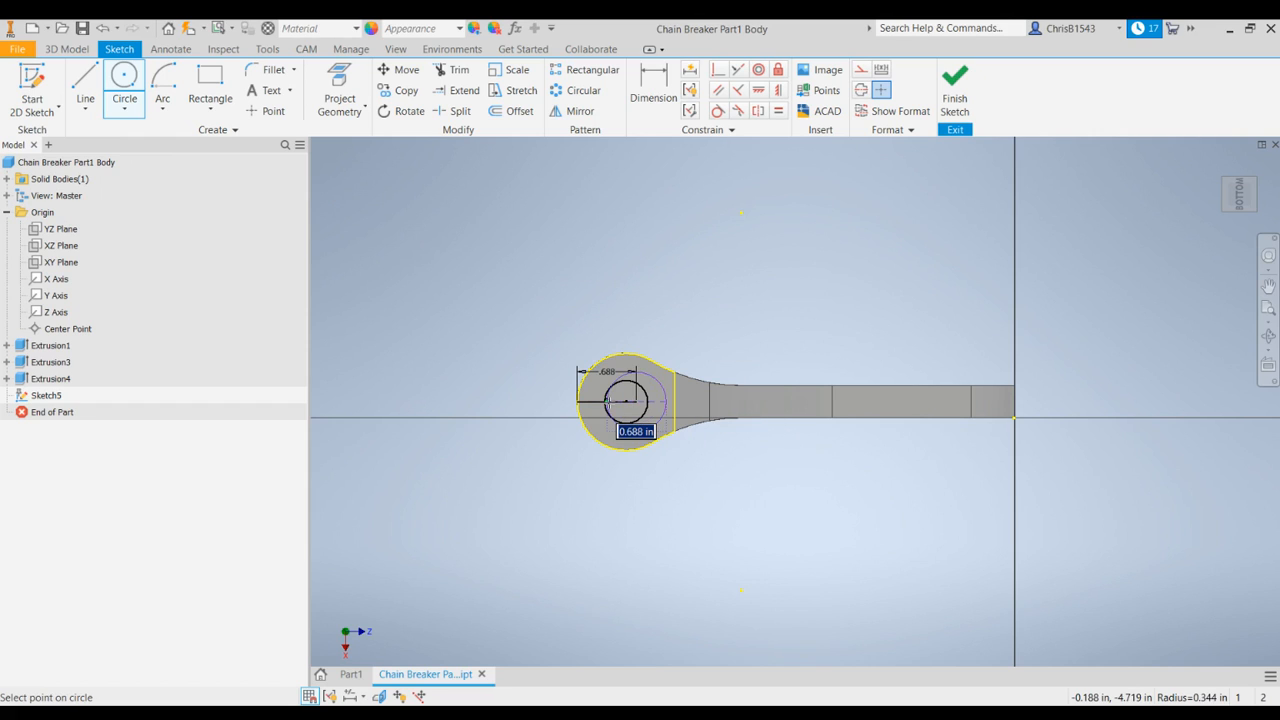
pyautogui.press('Escape')
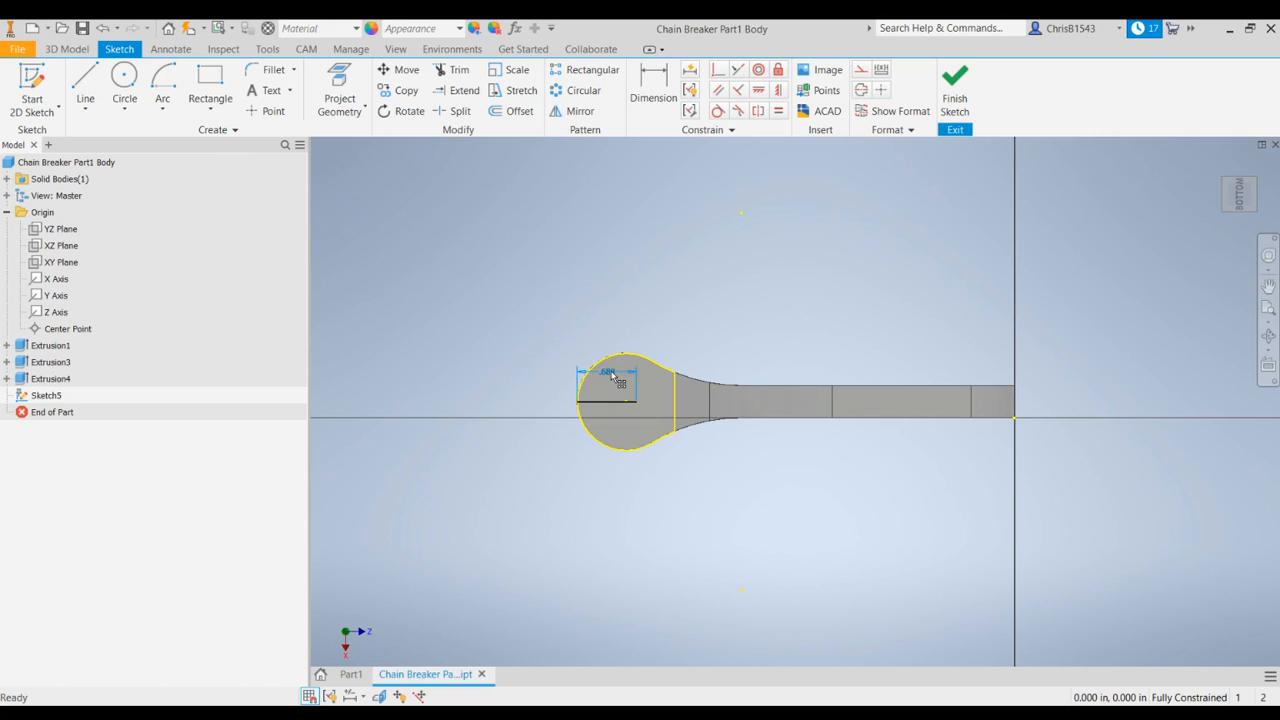
# - Set the length dimension of the line on the bottom face to 0.563 in
pyautogui.doubleClick(614, 376)
pyautogui.click(574, 433)
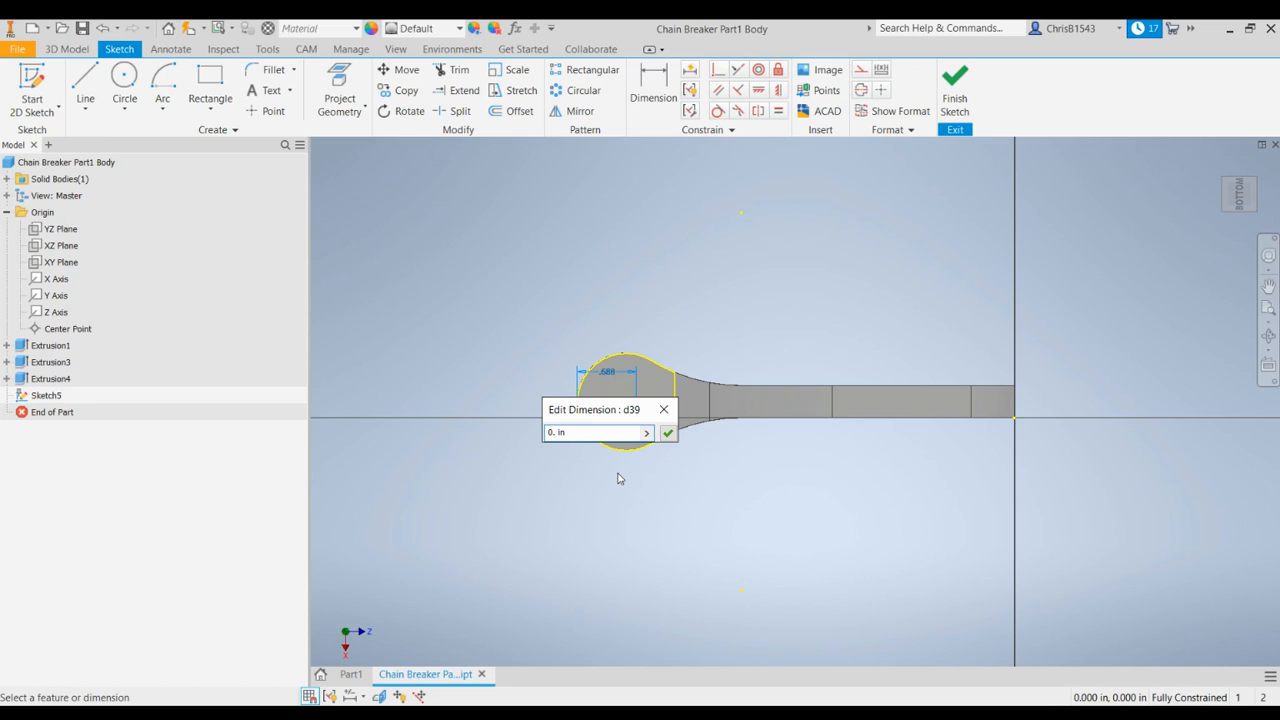
pyautogui.write('563')
pyautogui.press('Return')
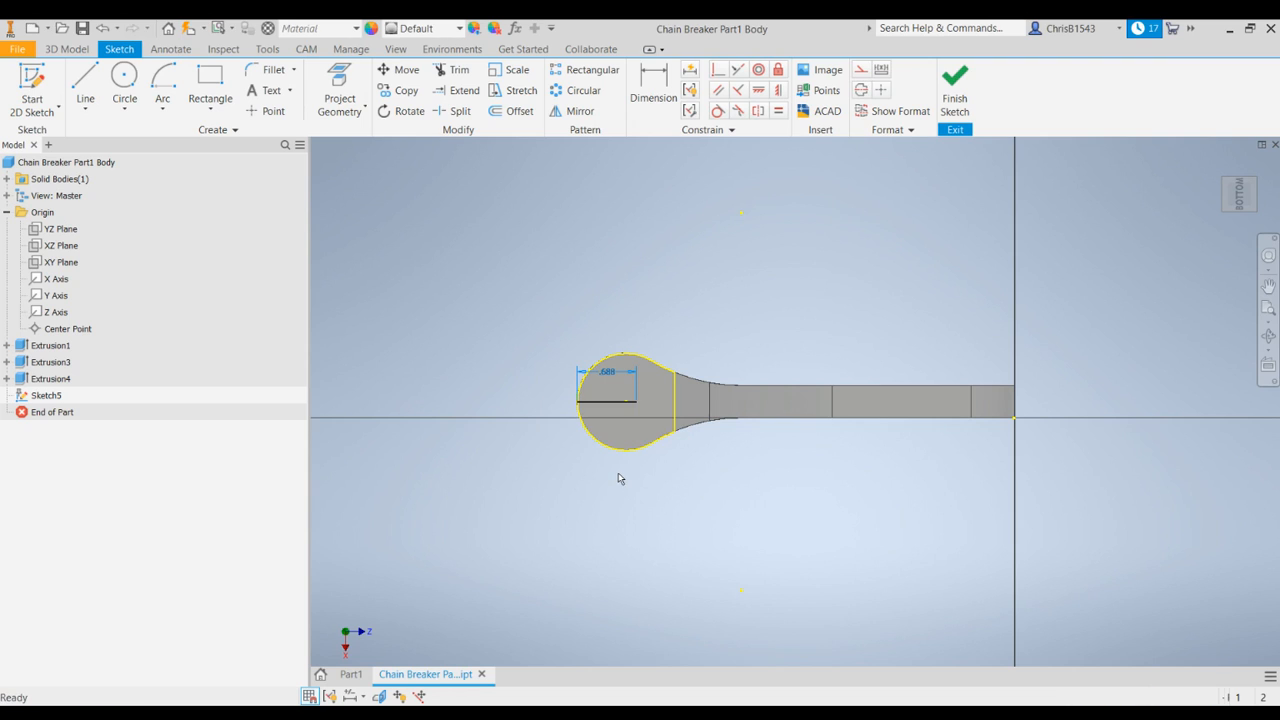
# - Sketch a 0.25 in diameter circle centred on the inner end of the 0.563 in line on the bottom face
pyautogui.click(124, 80)
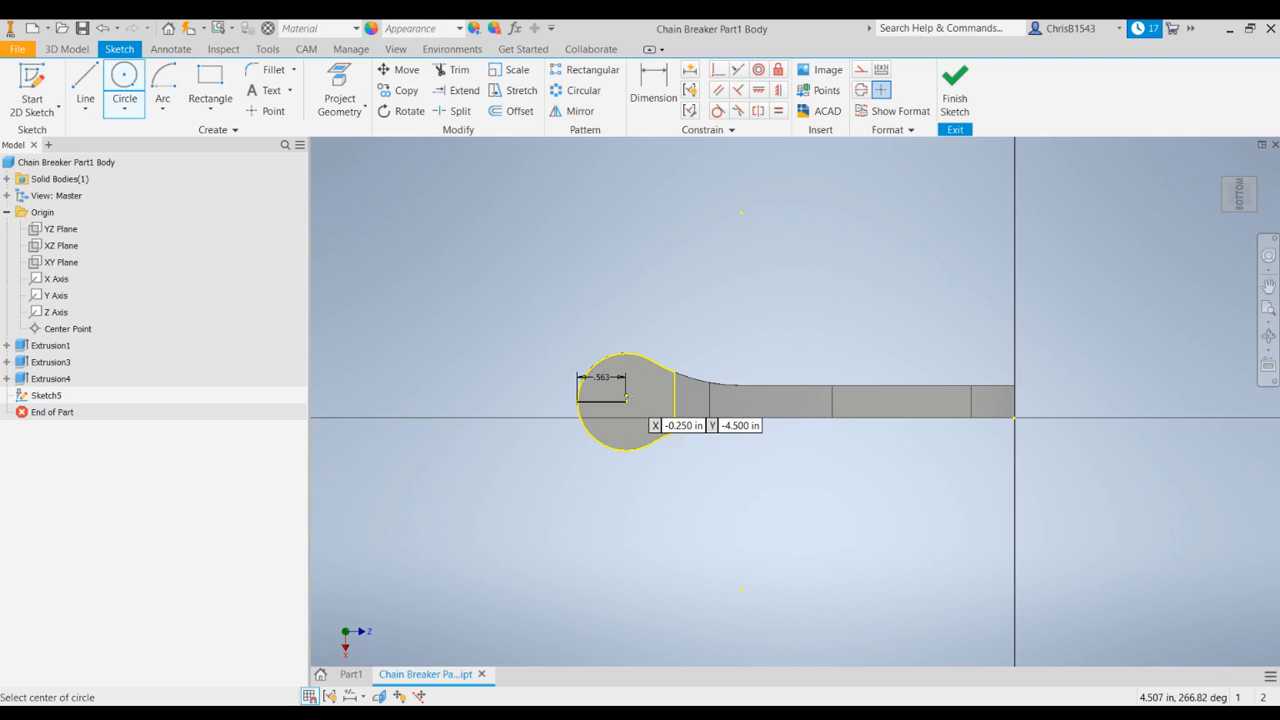
pyautogui.click(625, 401)
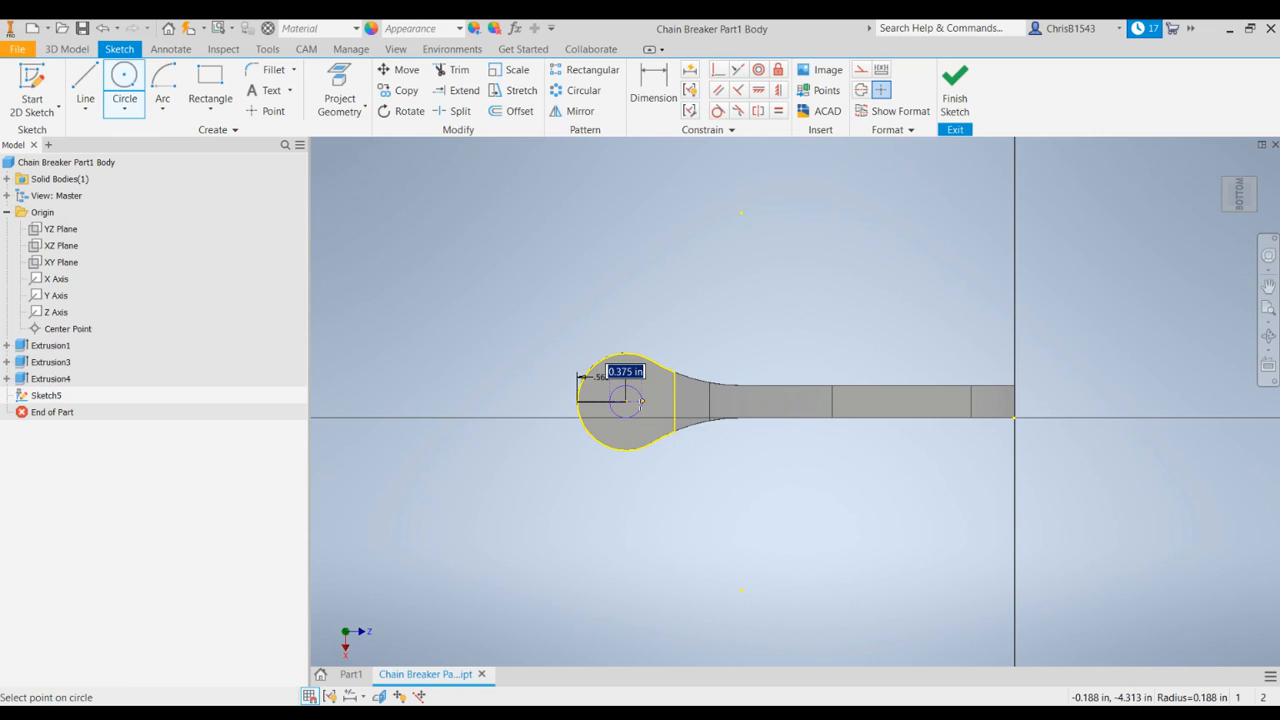
pyautogui.press('BackSpace')
pyautogui.write('.25')
pyautogui.press('Return')
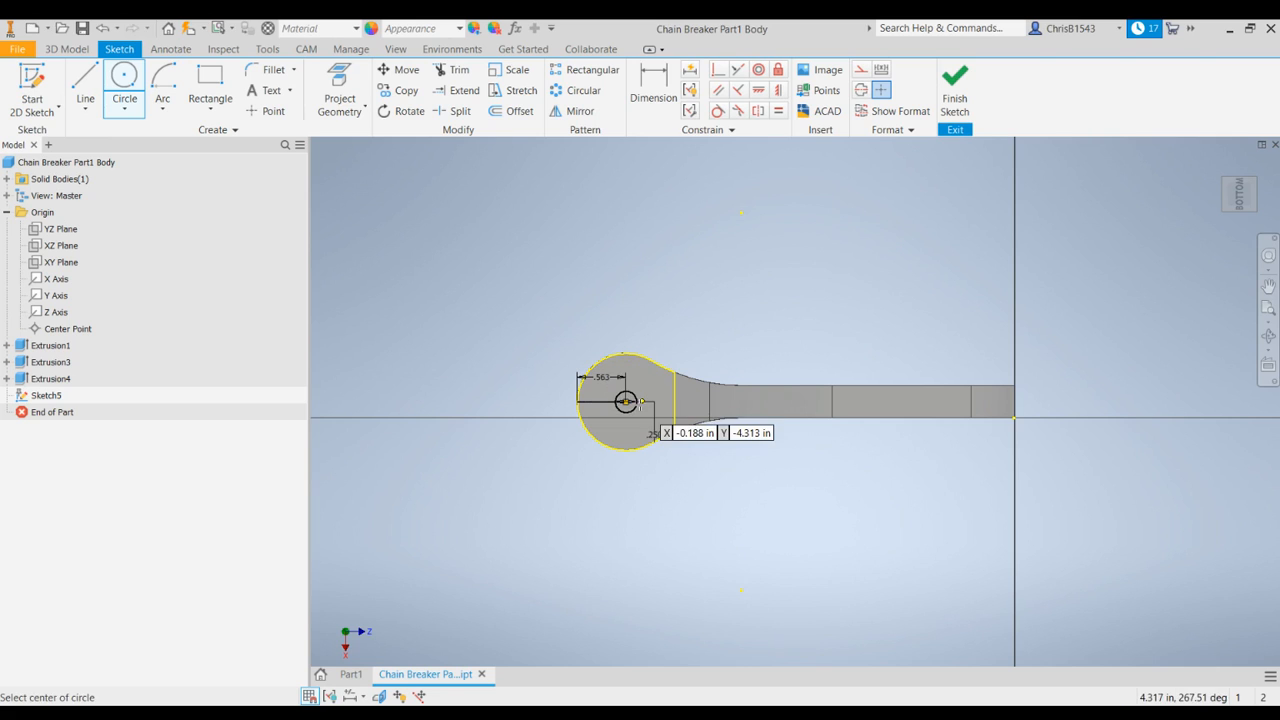
# - Draw two parallel lines from opposite sides of the 0.25 in circle outward to the boss's outer arc, on either side of the centre line
pyautogui.click(85, 85)
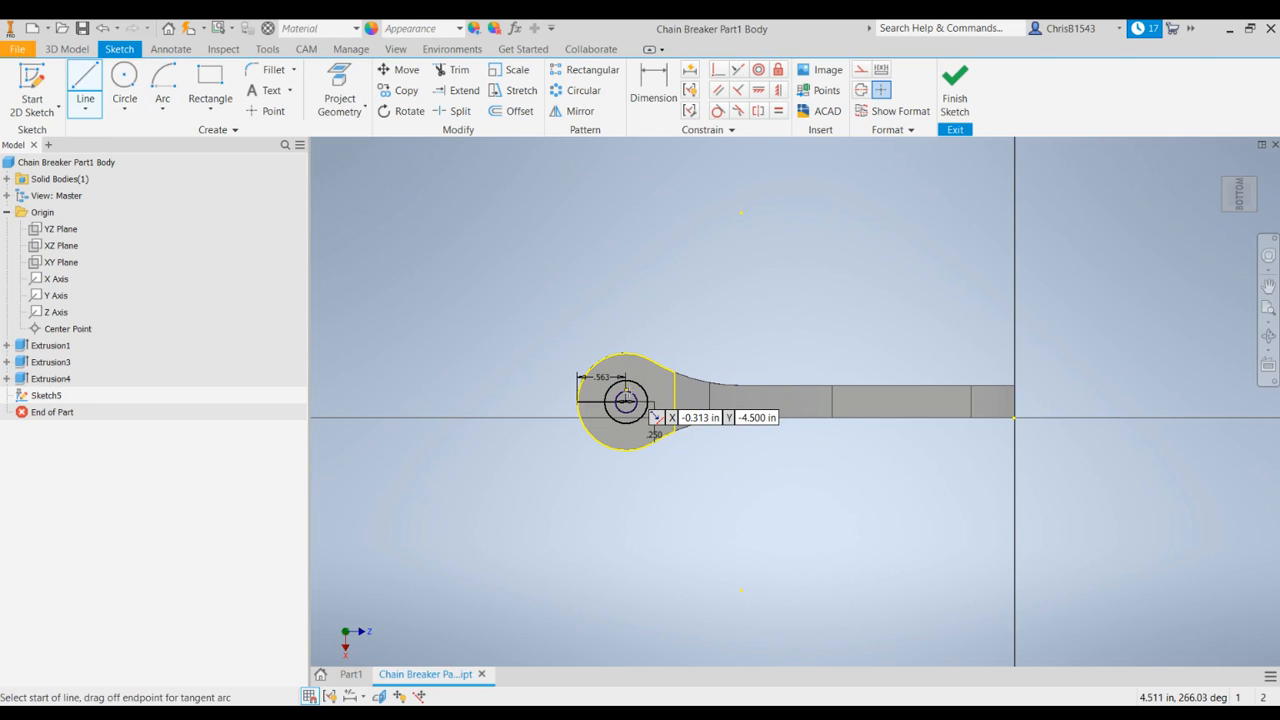
pyautogui.scroll(-2, 655, 417)
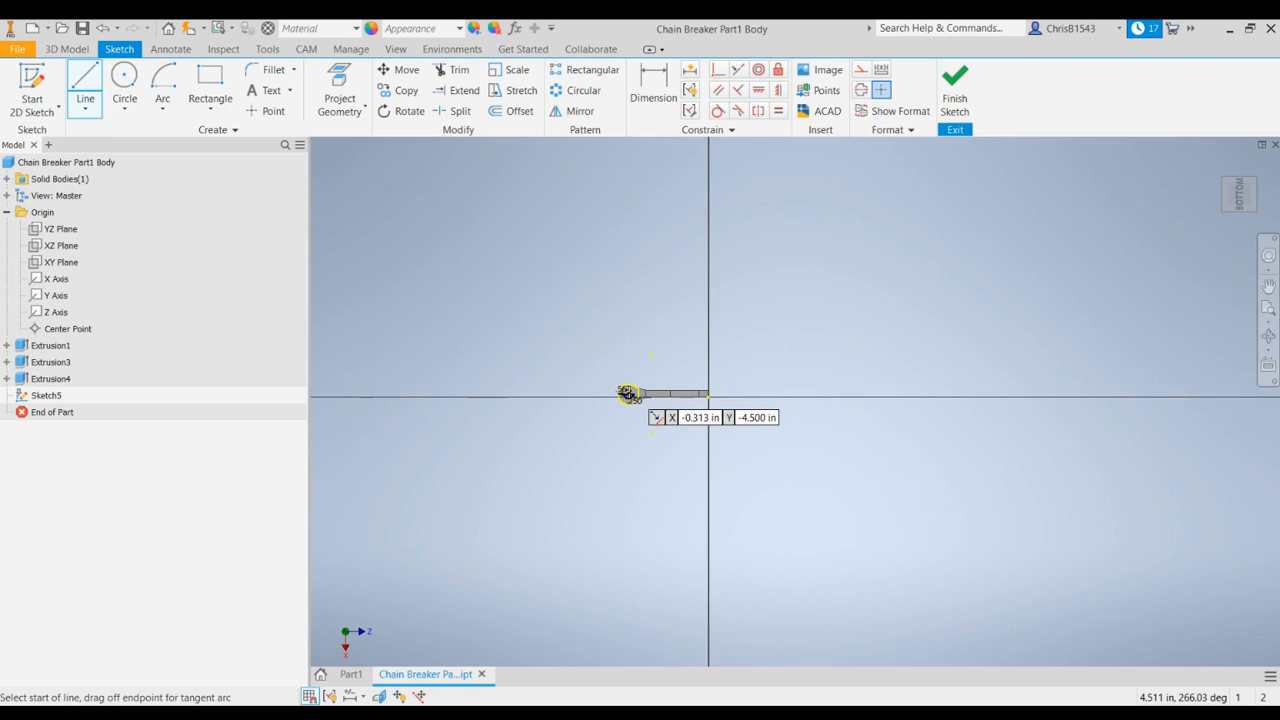
pyautogui.scroll(6, 655, 417)
pyautogui.click(601, 384)
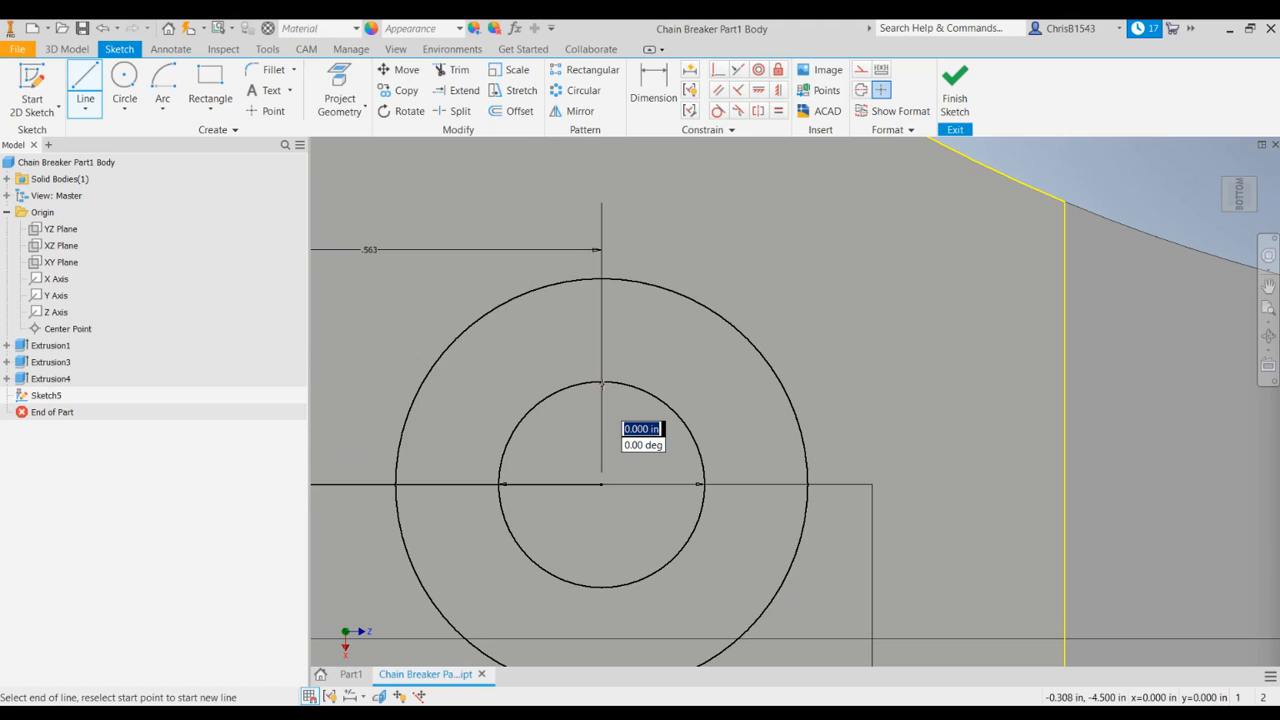
pyautogui.scroll(3, 370, 367)
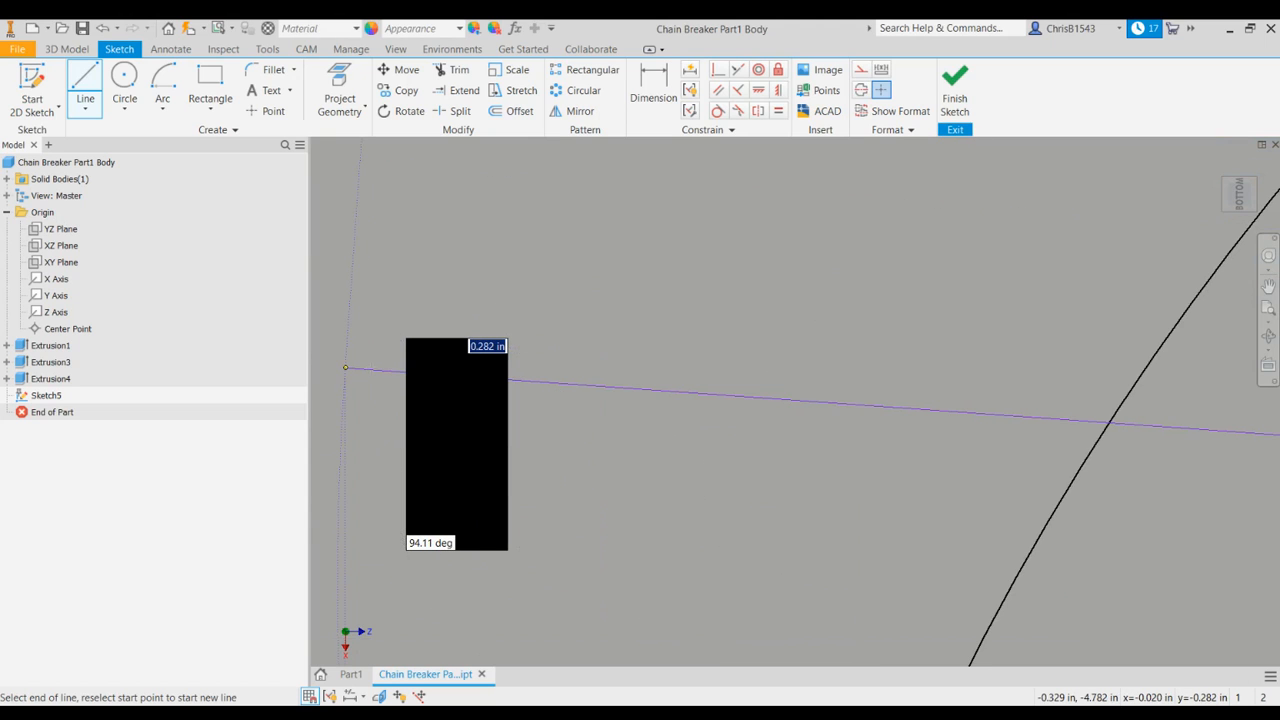
pyautogui.scroll(-6, 370, 367)
pyautogui.scroll(-2, 371, 367)
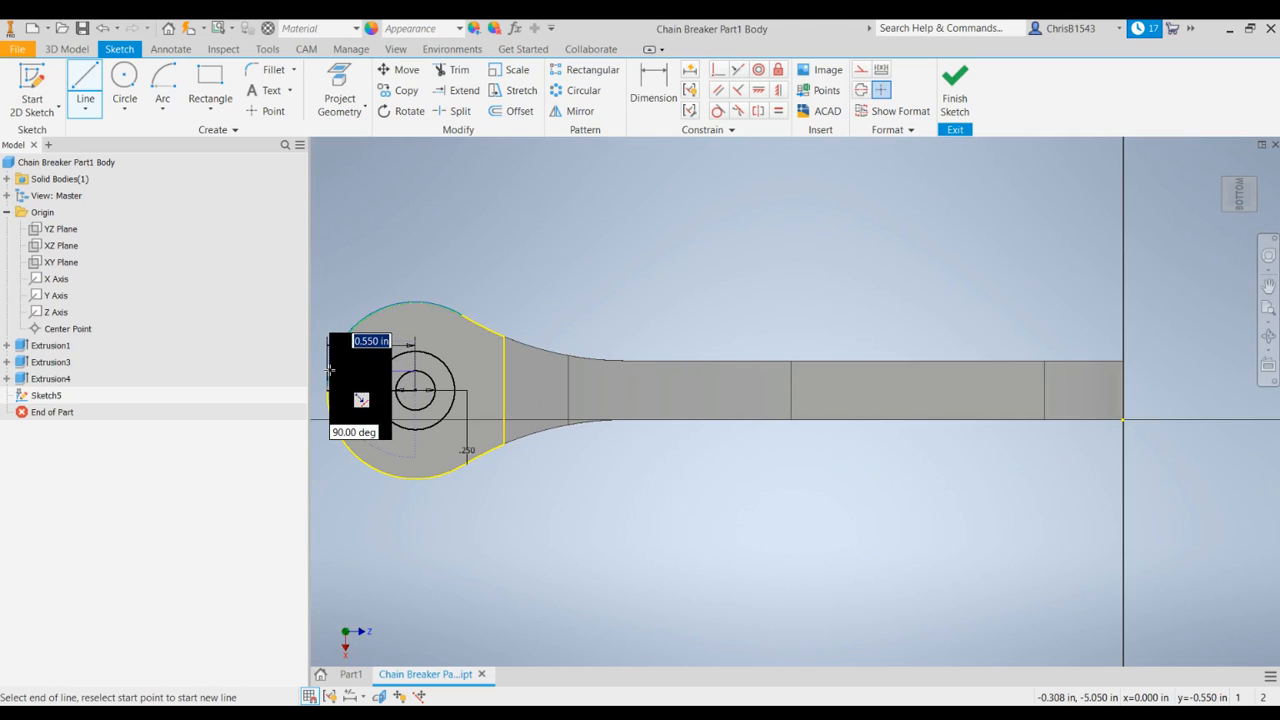
pyautogui.click(329, 371)
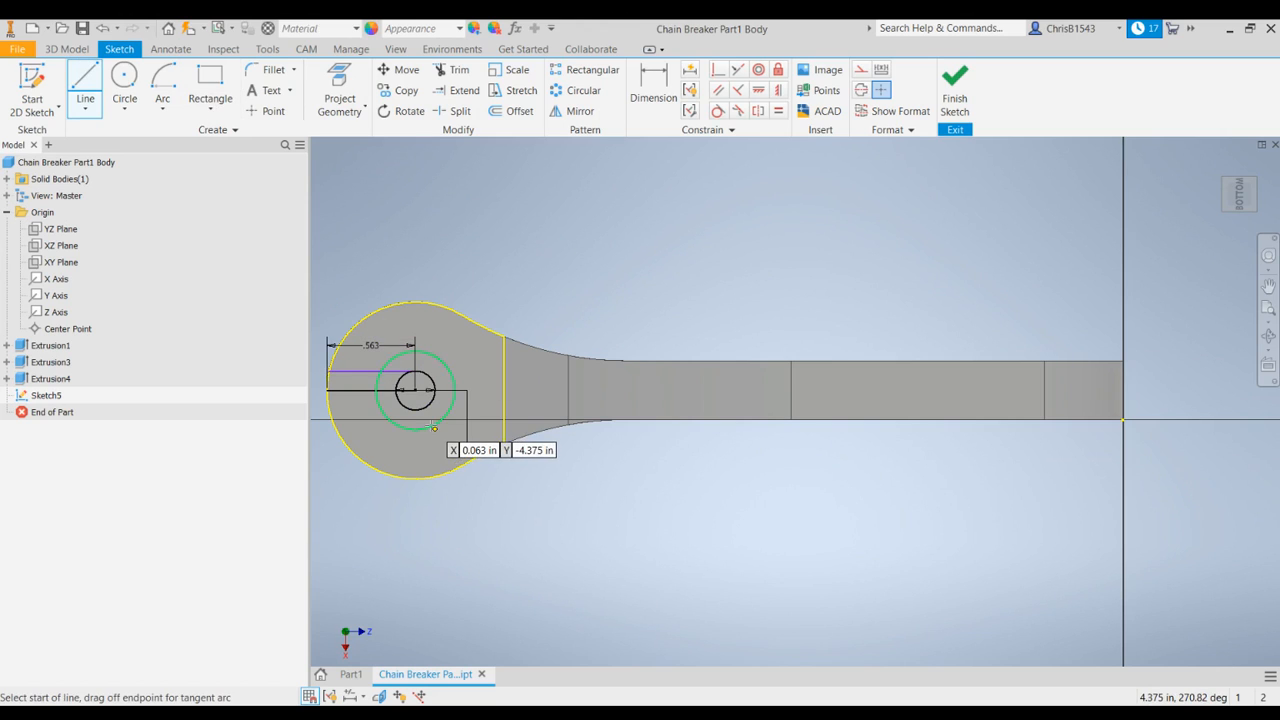
pyautogui.click(416, 410)
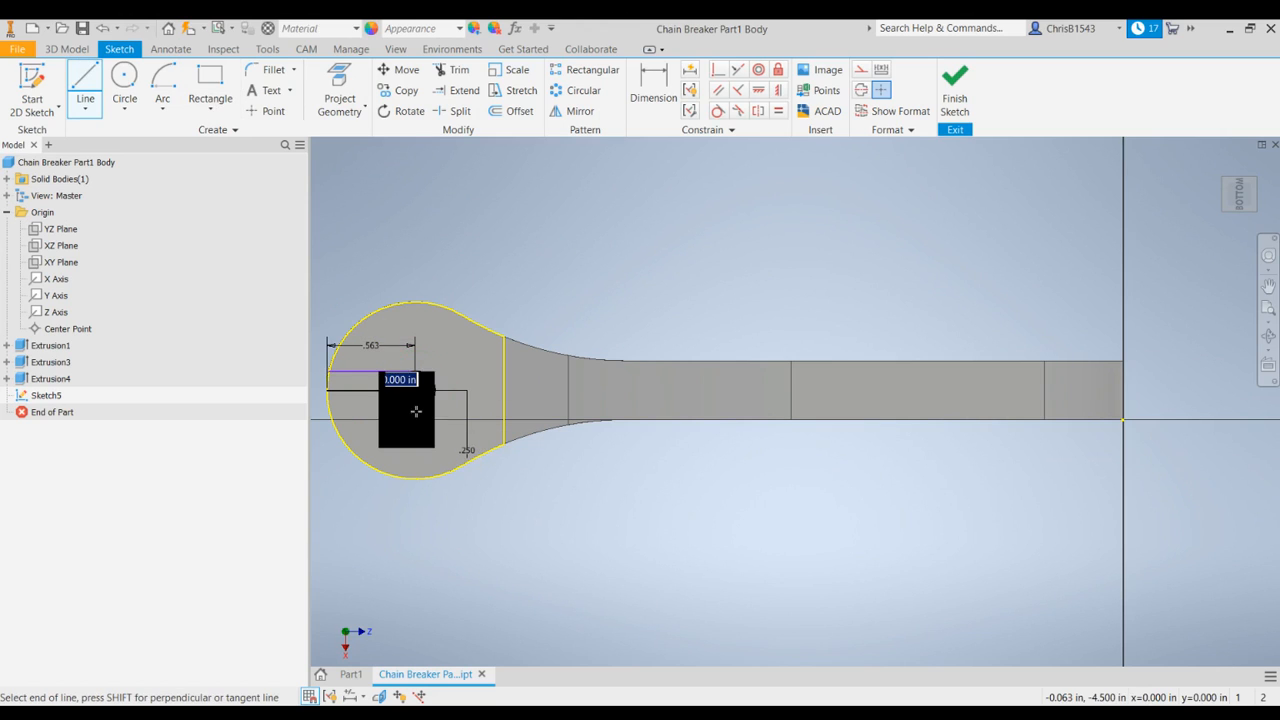
pyautogui.doubleClick(329, 408)
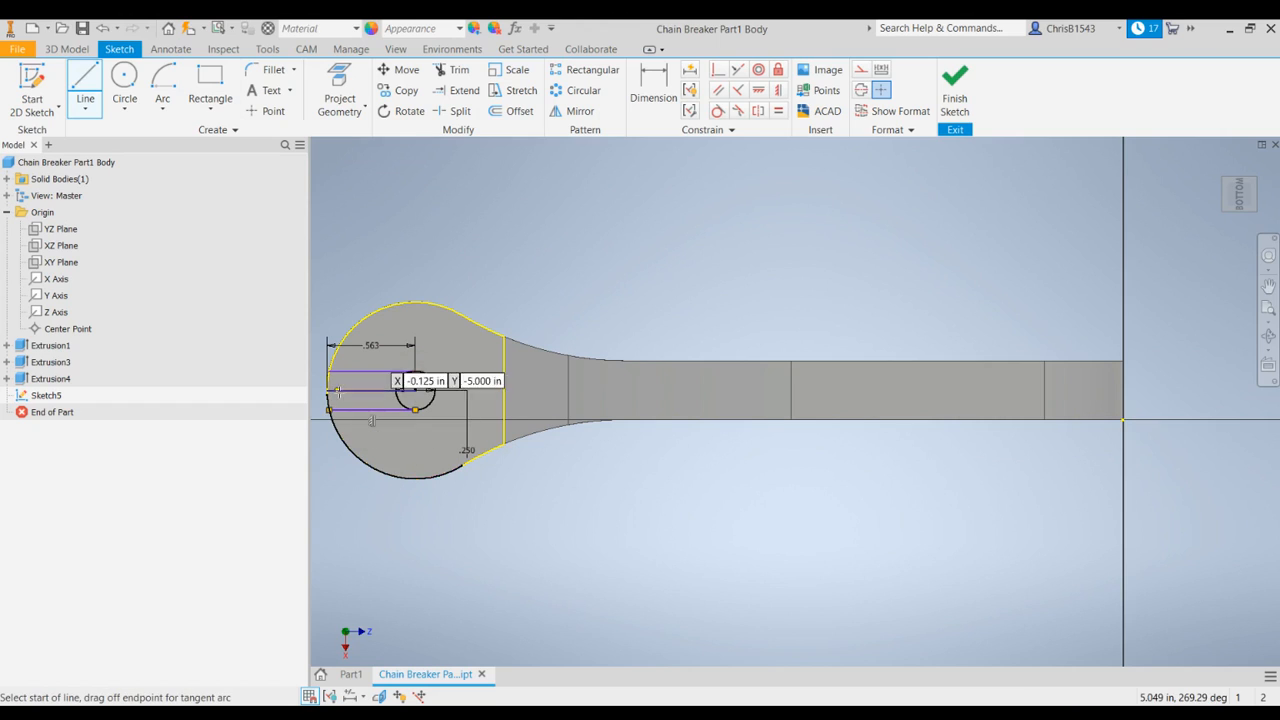
pyautogui.press('Escape')
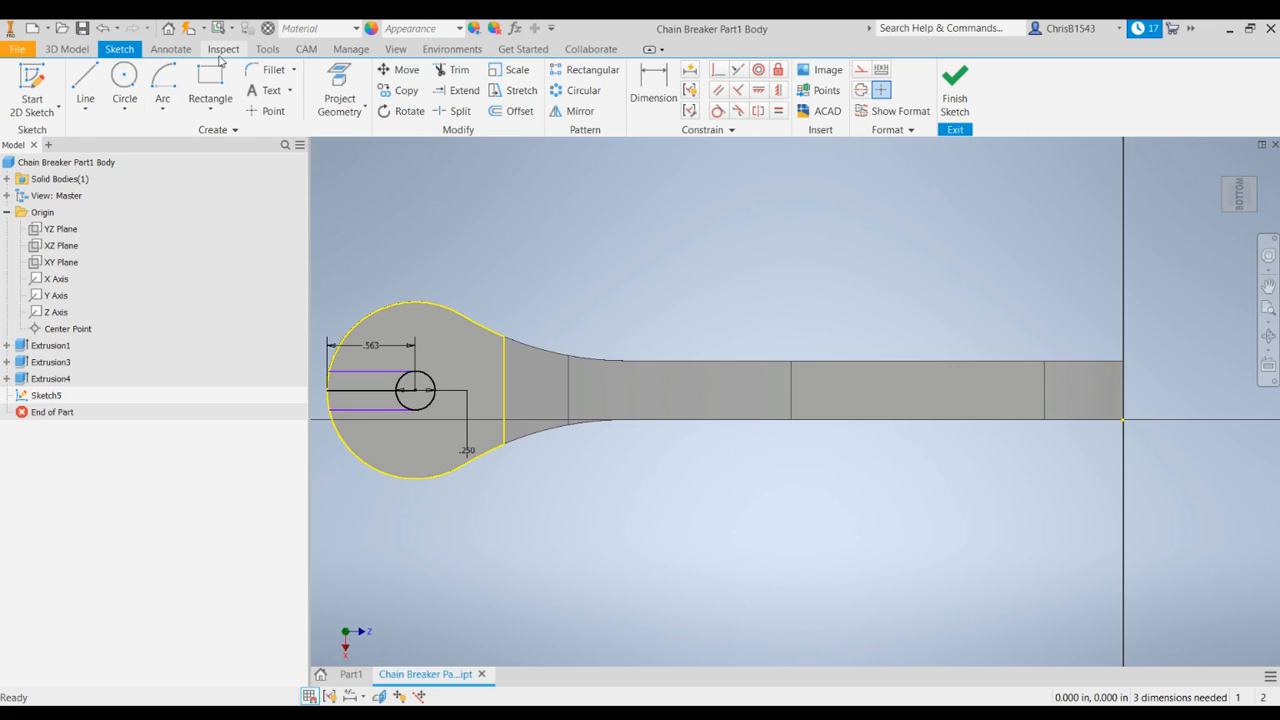
# - Trim the centre line outside the circle and the half of the circle's arc between the two parallel lines
pyautogui.click(443, 71)
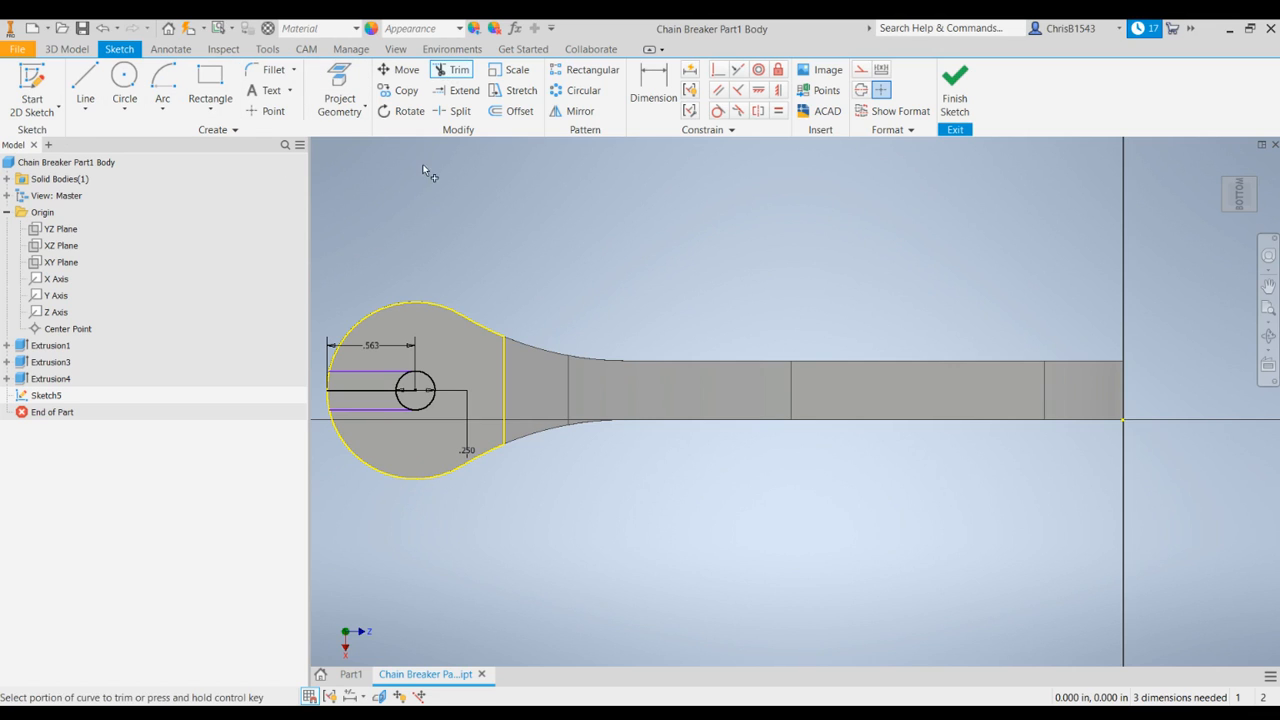
pyautogui.click(389, 392)
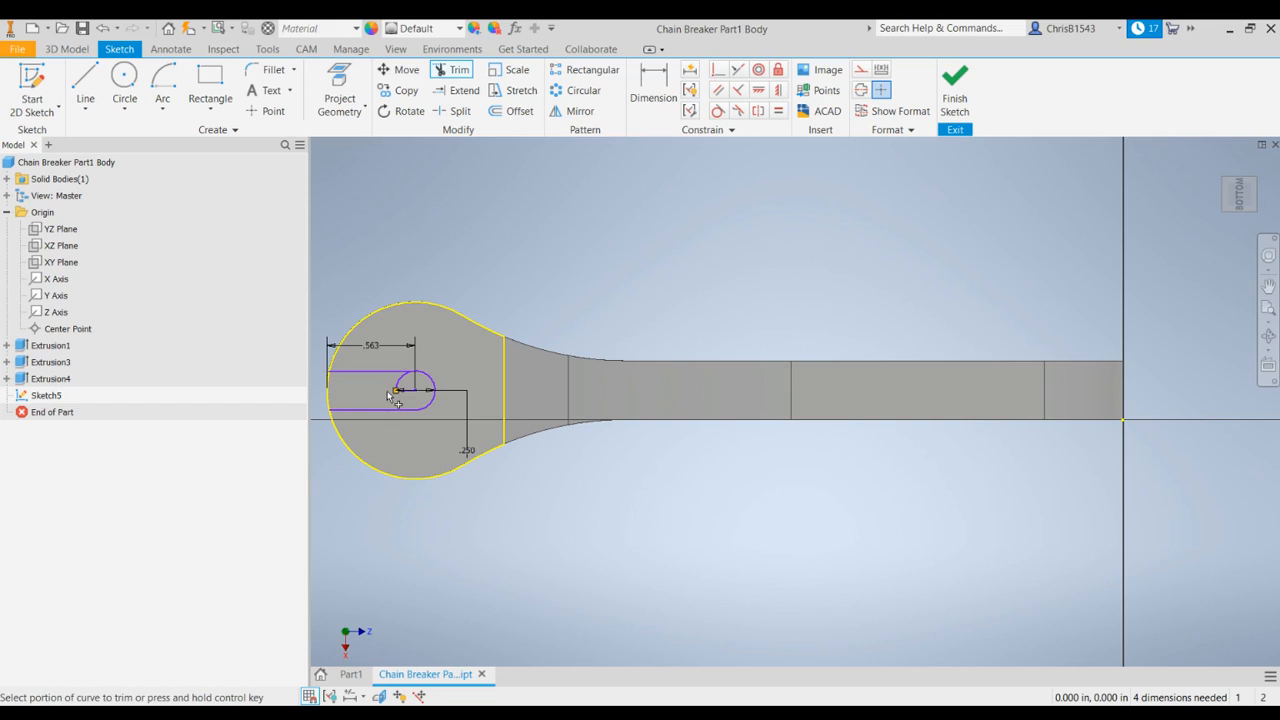
pyautogui.click(403, 381)
pyautogui.press('Escape')
# - Delete the circle's diameter dimension and the 0.563 in dimension, trim the leftover centre line stub, and finish the sketch
pyautogui.click(467, 395)
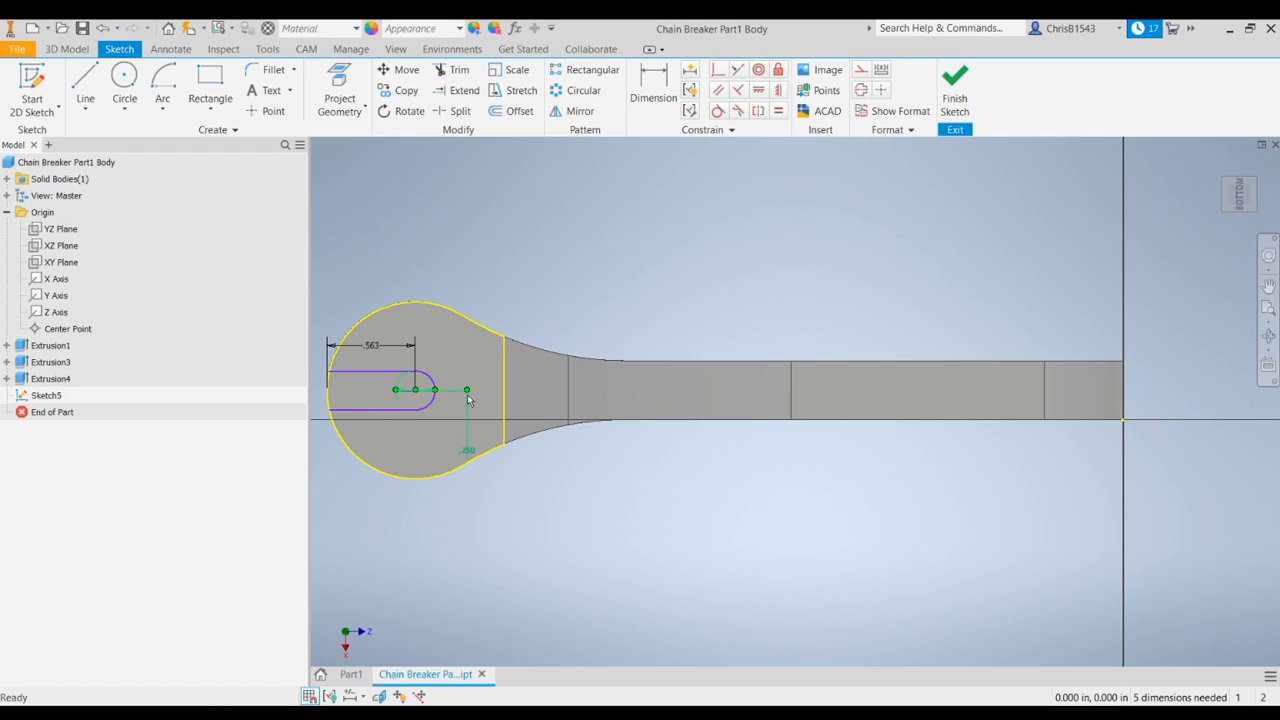
pyautogui.press('Delete')
pyautogui.click(410, 353)
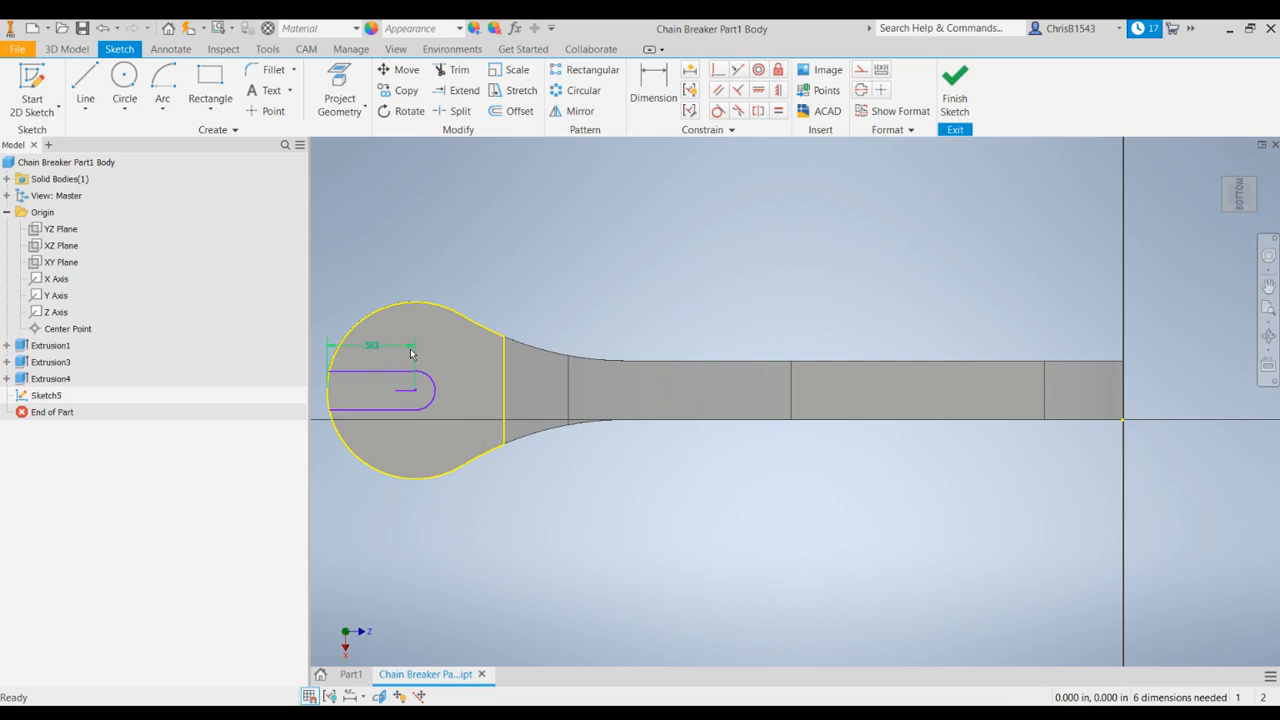
pyautogui.press('Delete')
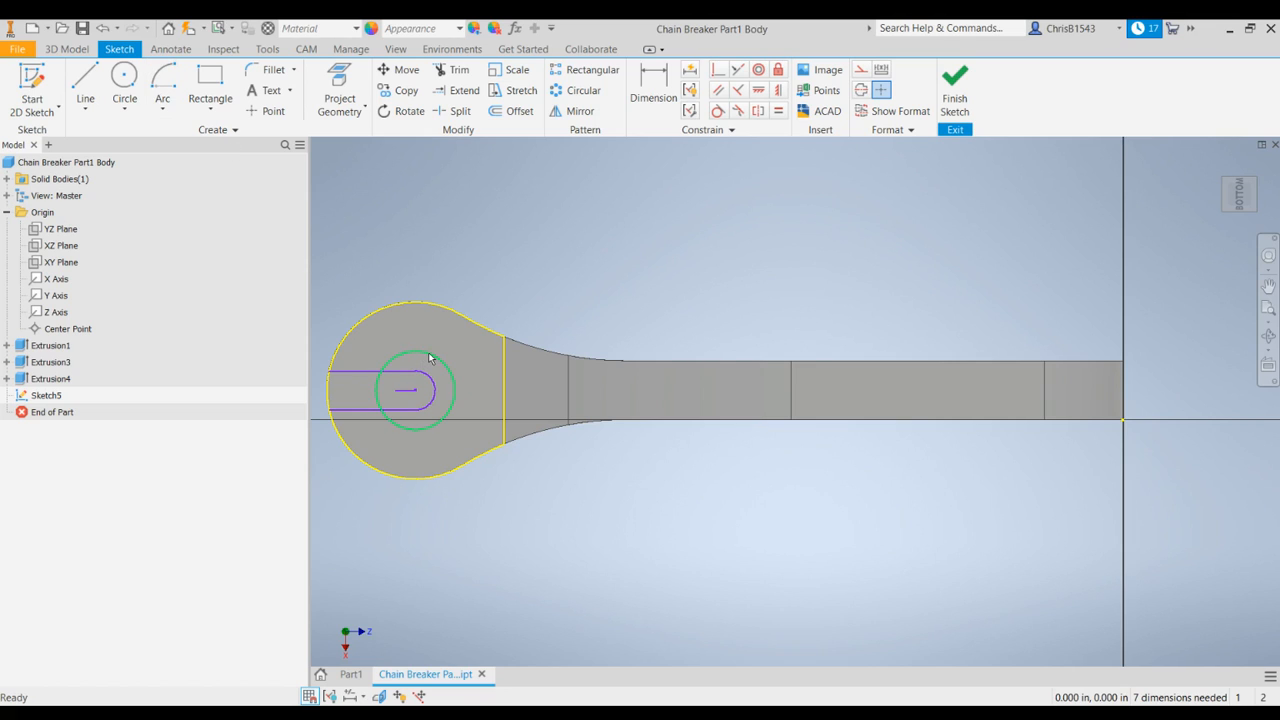
pyautogui.moveTo(452, 378)
pyautogui.click(440, 71)
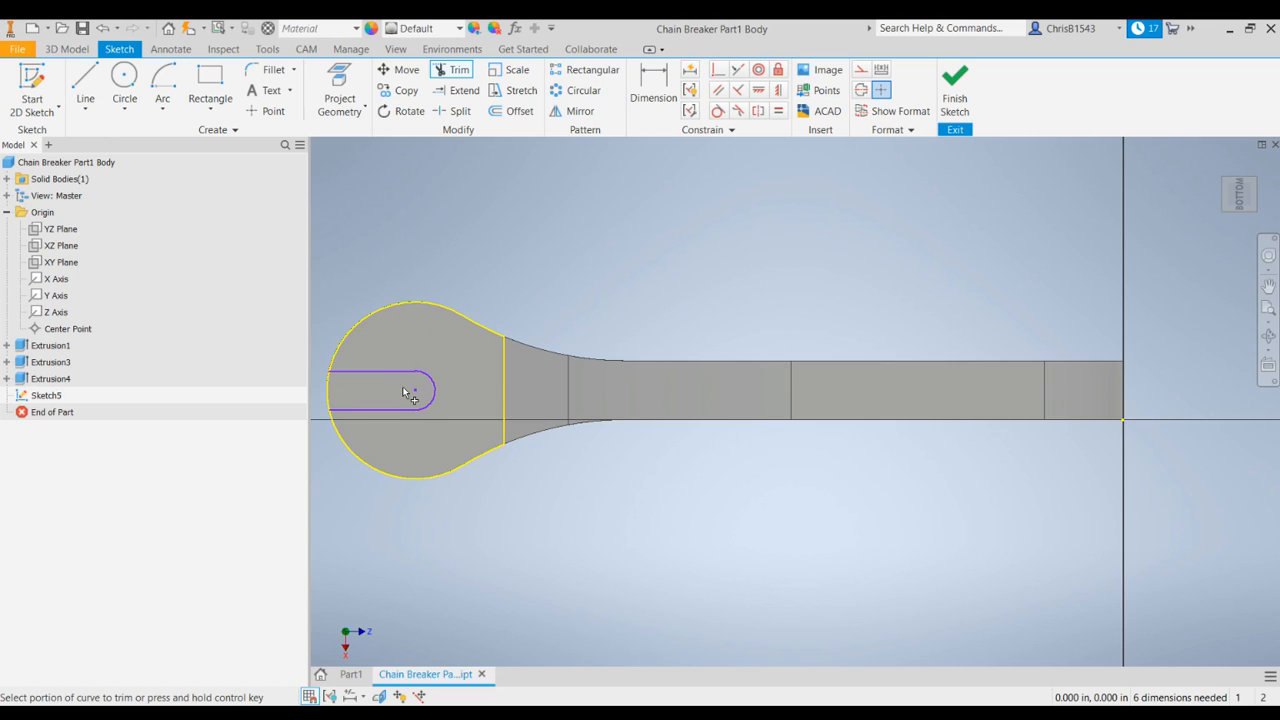
pyautogui.click(957, 85)
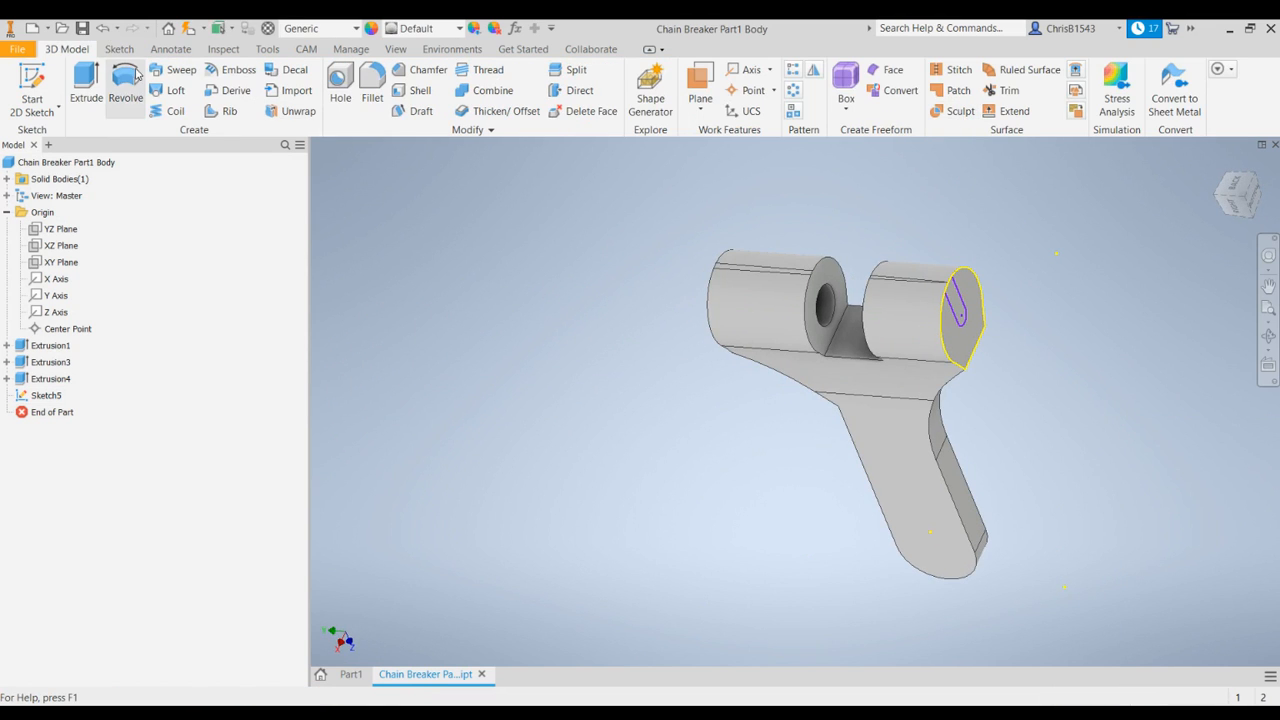
# - Extrude-cut the open-ended slot profile into the lower boss to a distance of 1.251 in
pyautogui.click(86, 82)
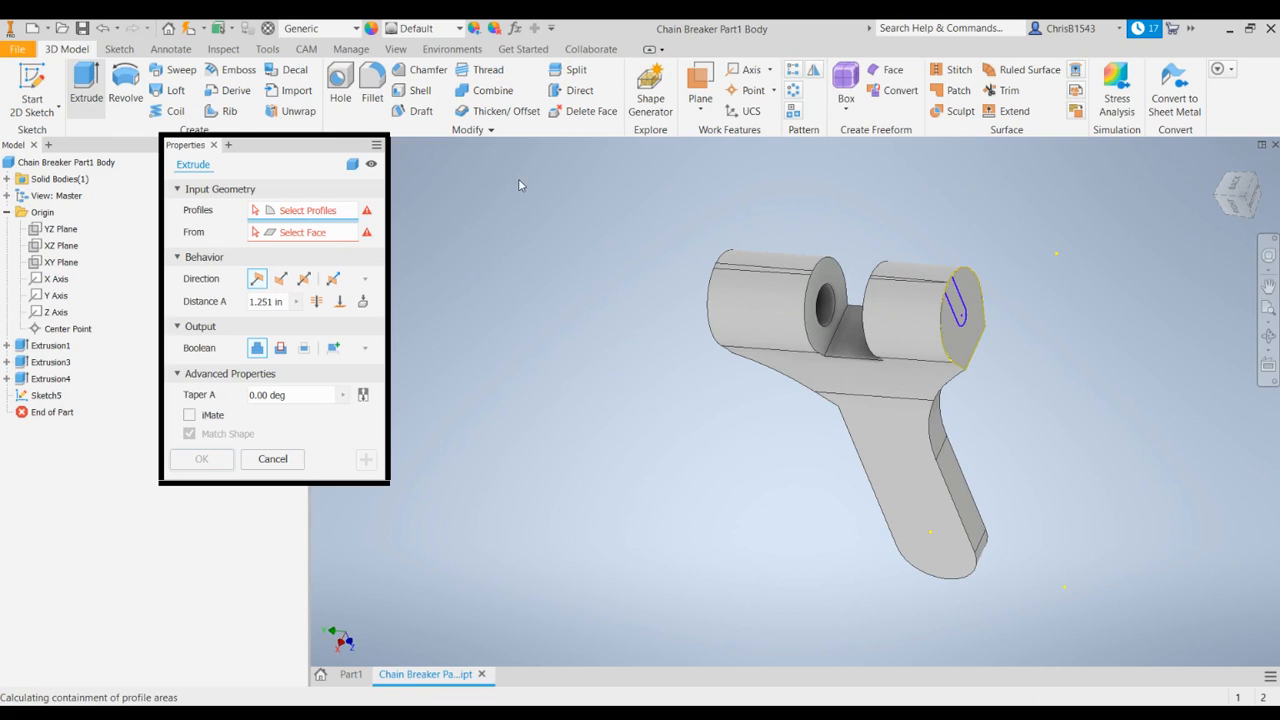
pyautogui.click(955, 299)
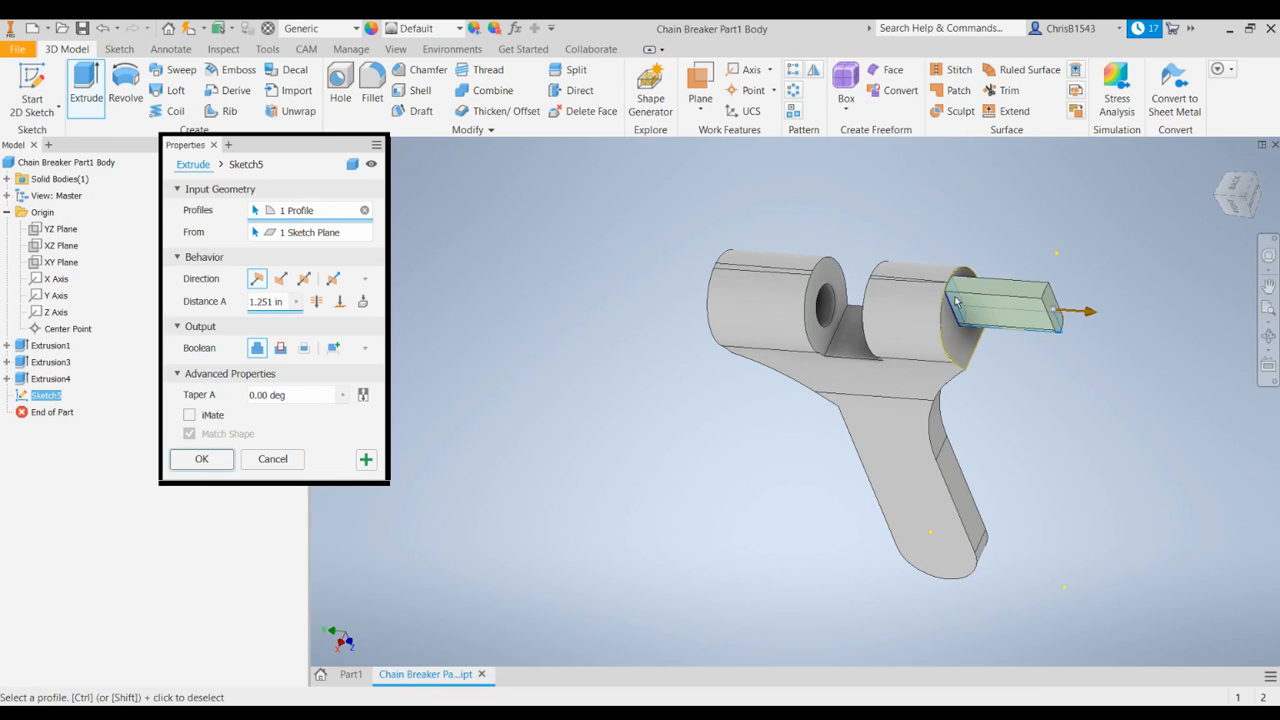
pyautogui.click(282, 279)
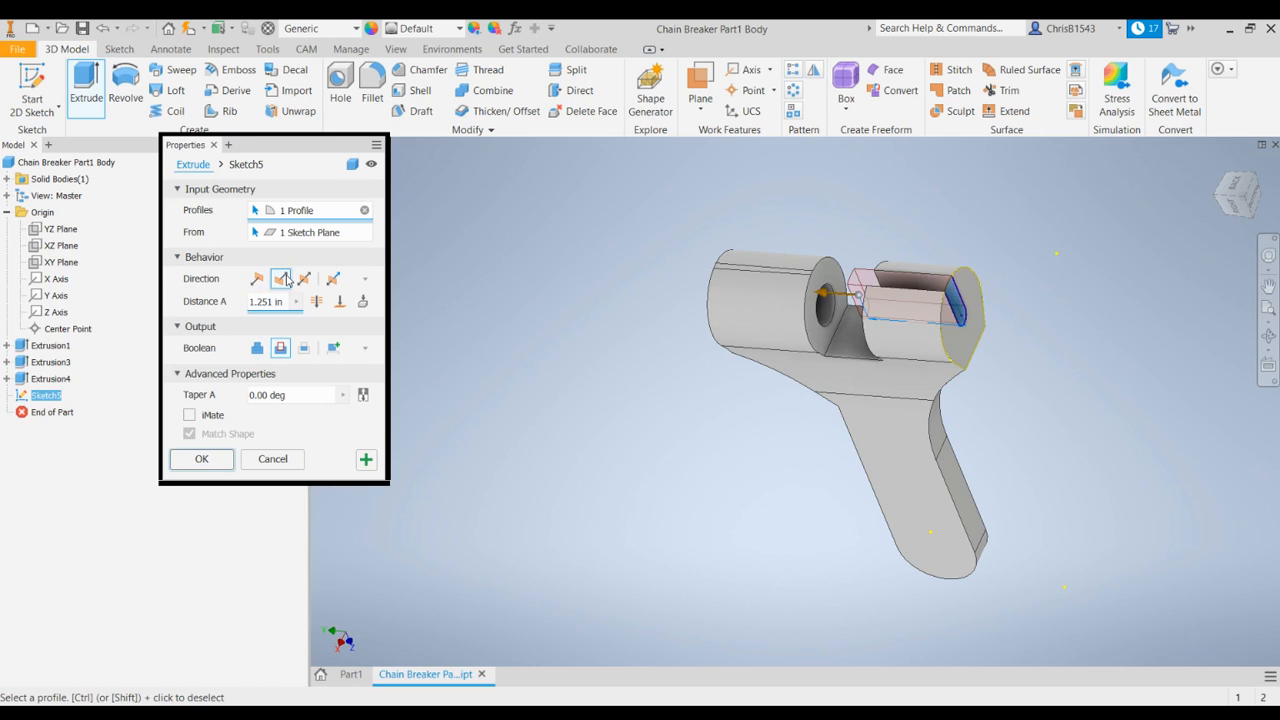
pyautogui.click(201, 459)
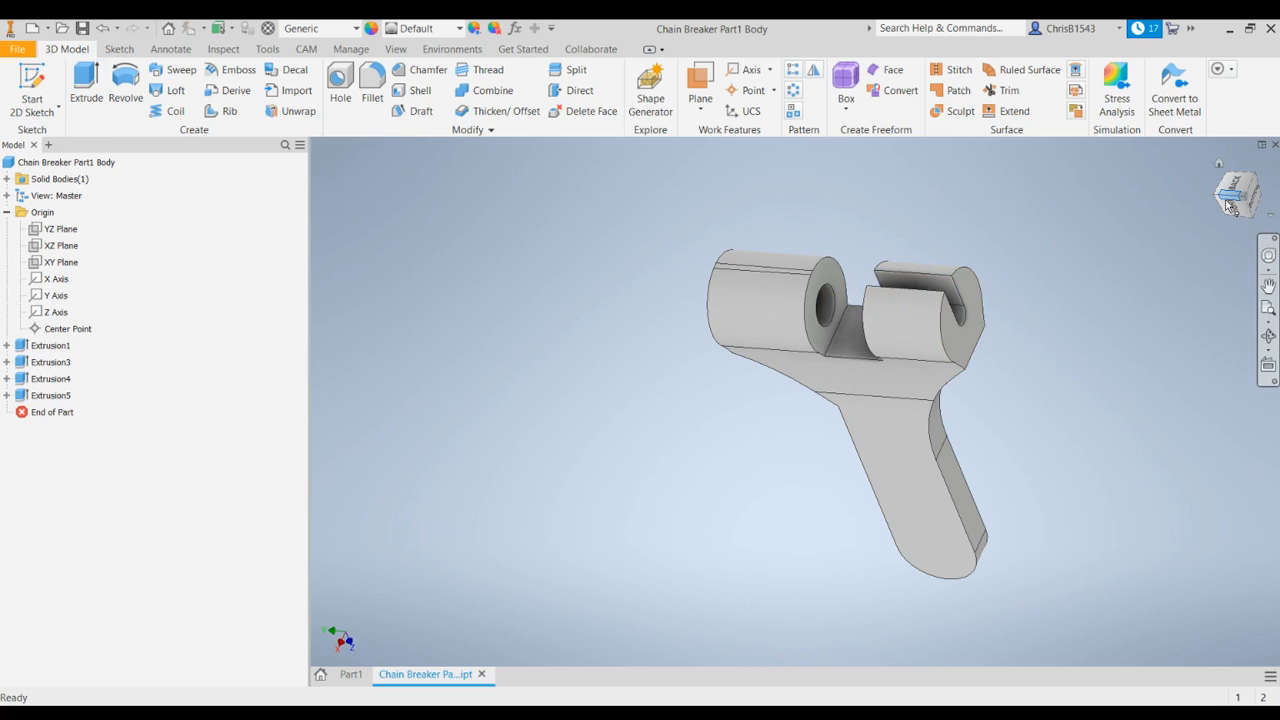
# - Thread the upper boss's hole at full depth with size 0.5 and designation 1/2-20 UNF
pyautogui.moveTo(1235, 204)
pyautogui.mouseDown()
pyautogui.moveTo(1273, 221)
pyautogui.moveTo(381, 217)
pyautogui.moveTo(405, 221)
pyautogui.mouseUp()
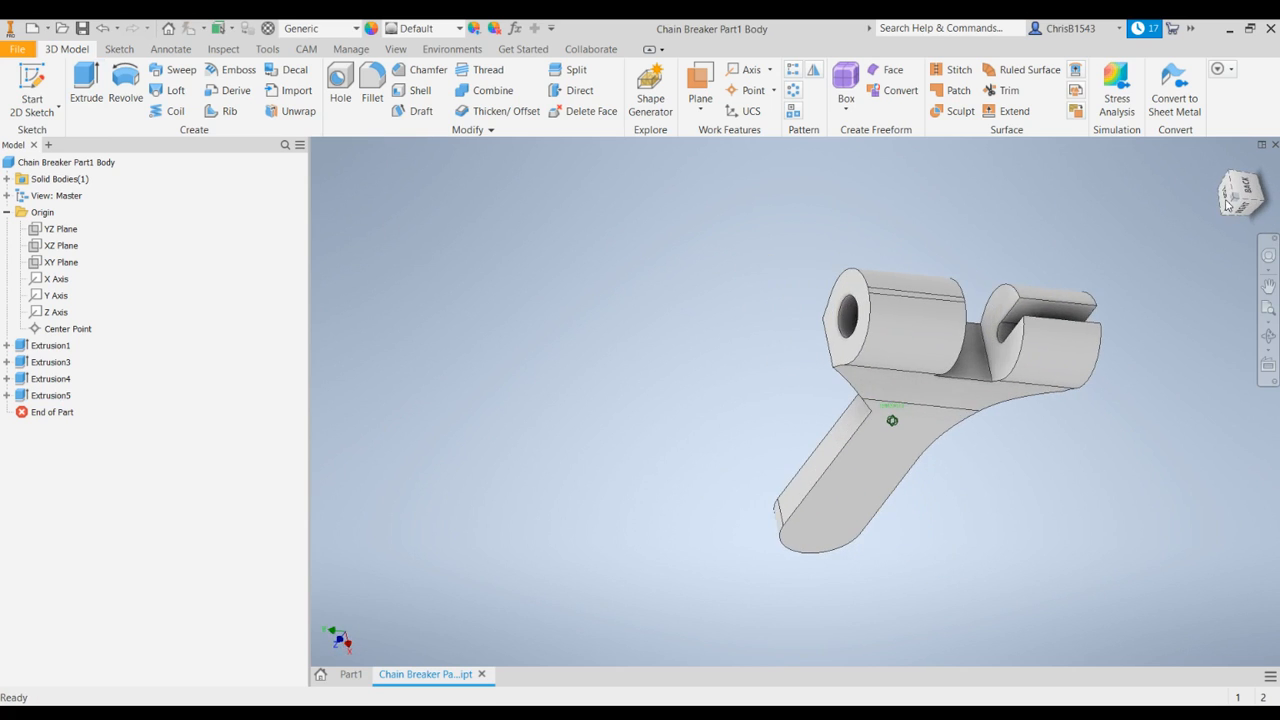
pyautogui.click(450, 131)
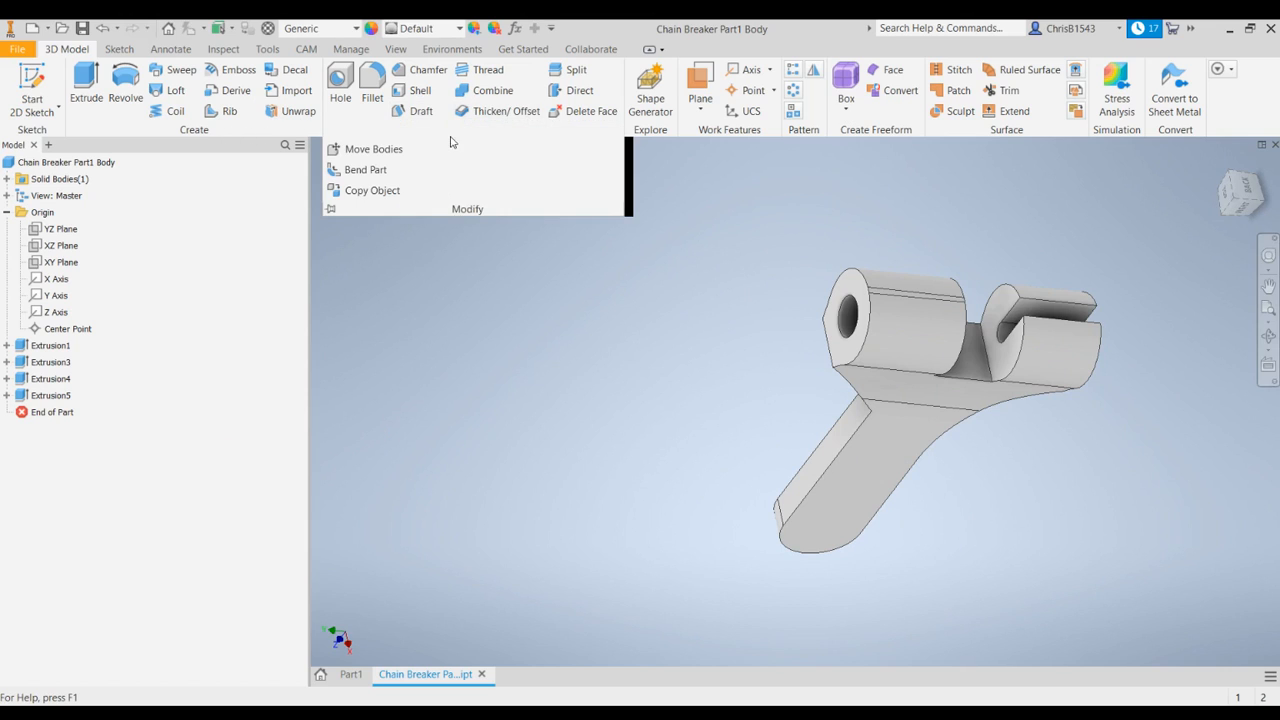
pyautogui.click(482, 69)
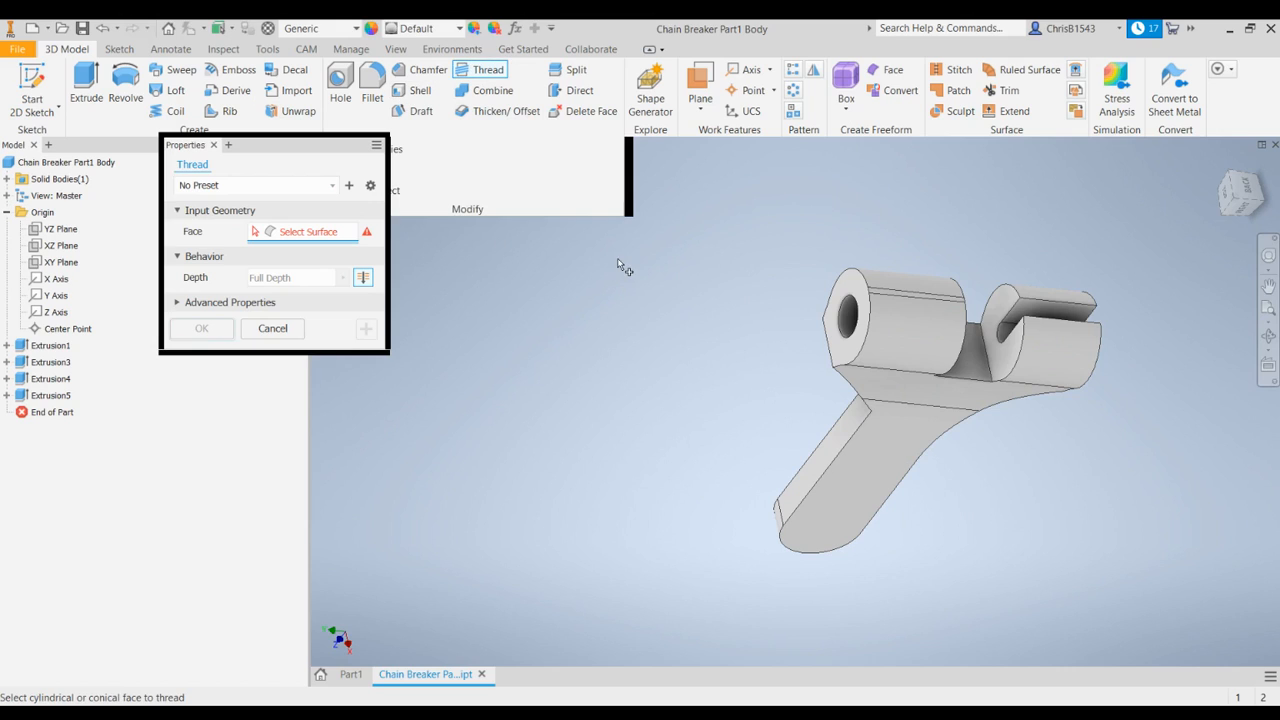
pyautogui.click(853, 316)
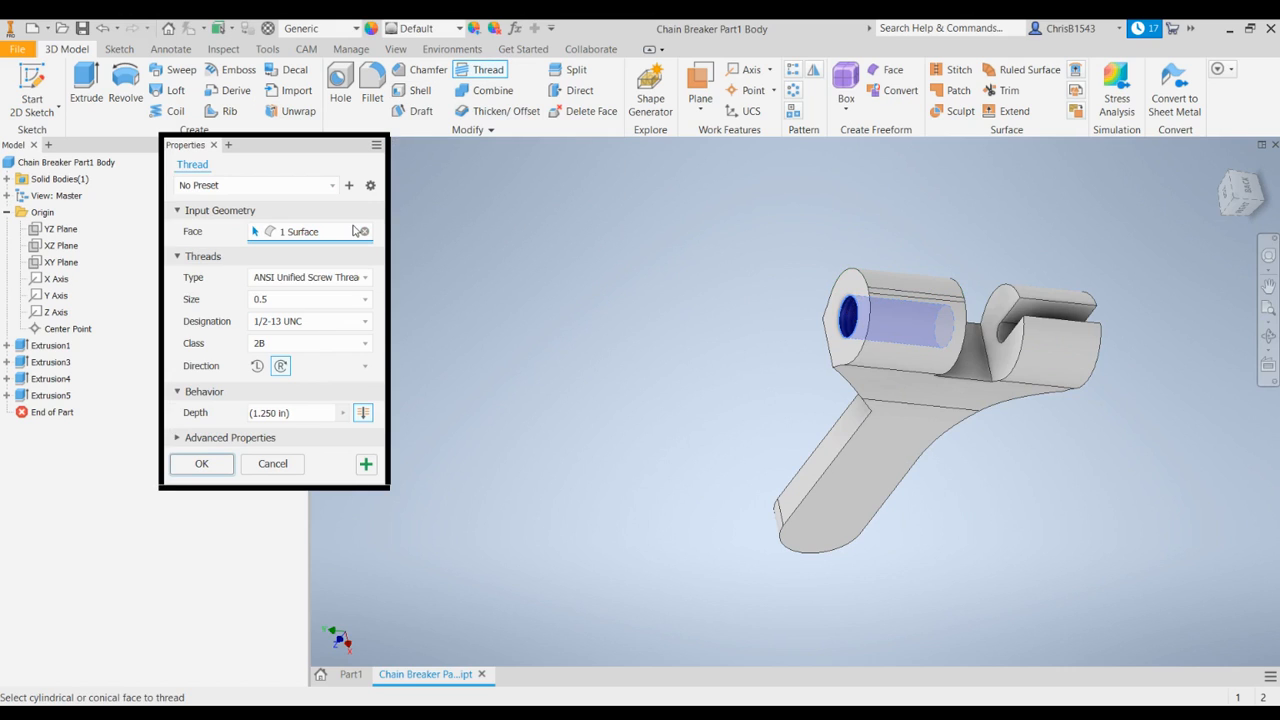
pyautogui.click(284, 300)
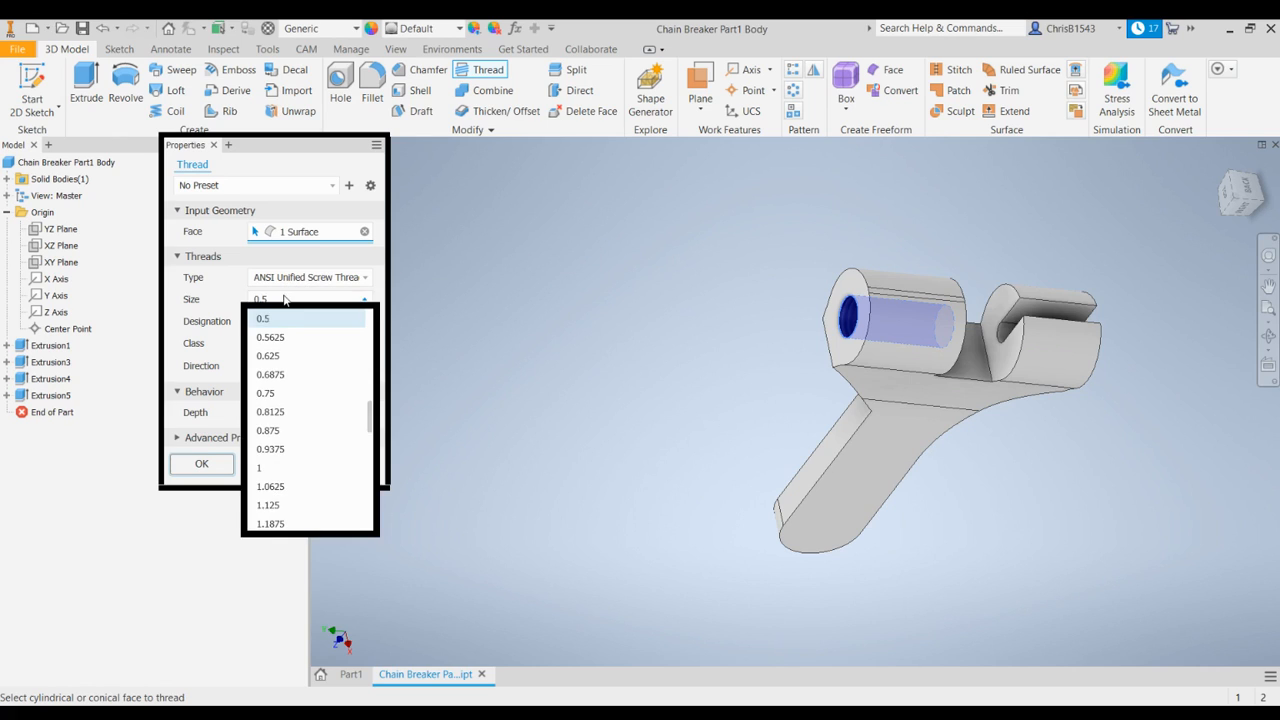
pyautogui.click(284, 310)
pyautogui.click(282, 321)
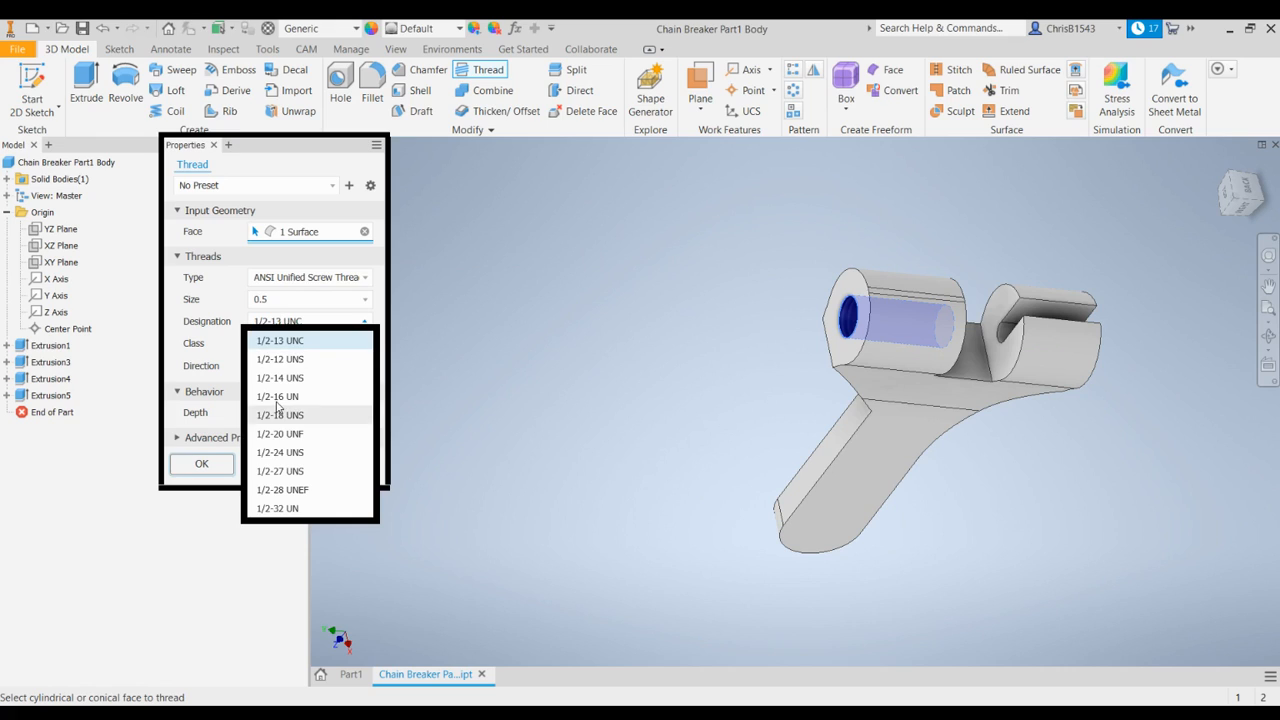
pyautogui.click(278, 432)
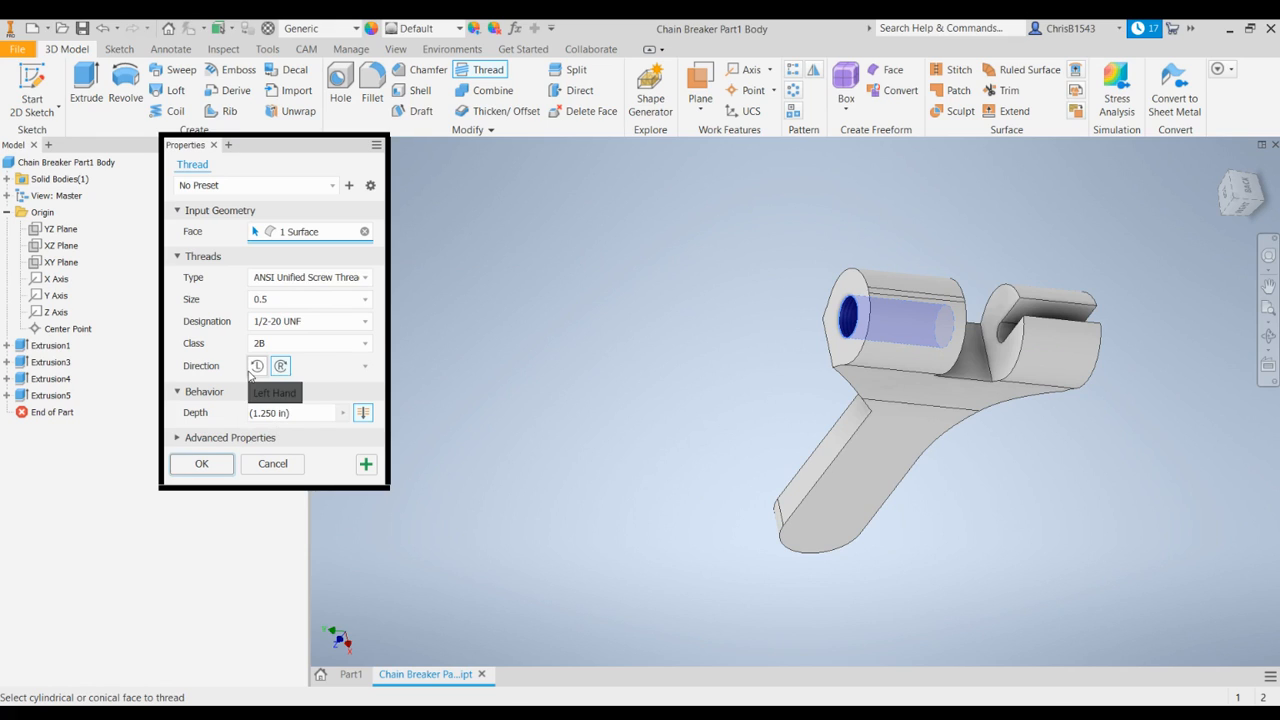
pyautogui.click(201, 464)
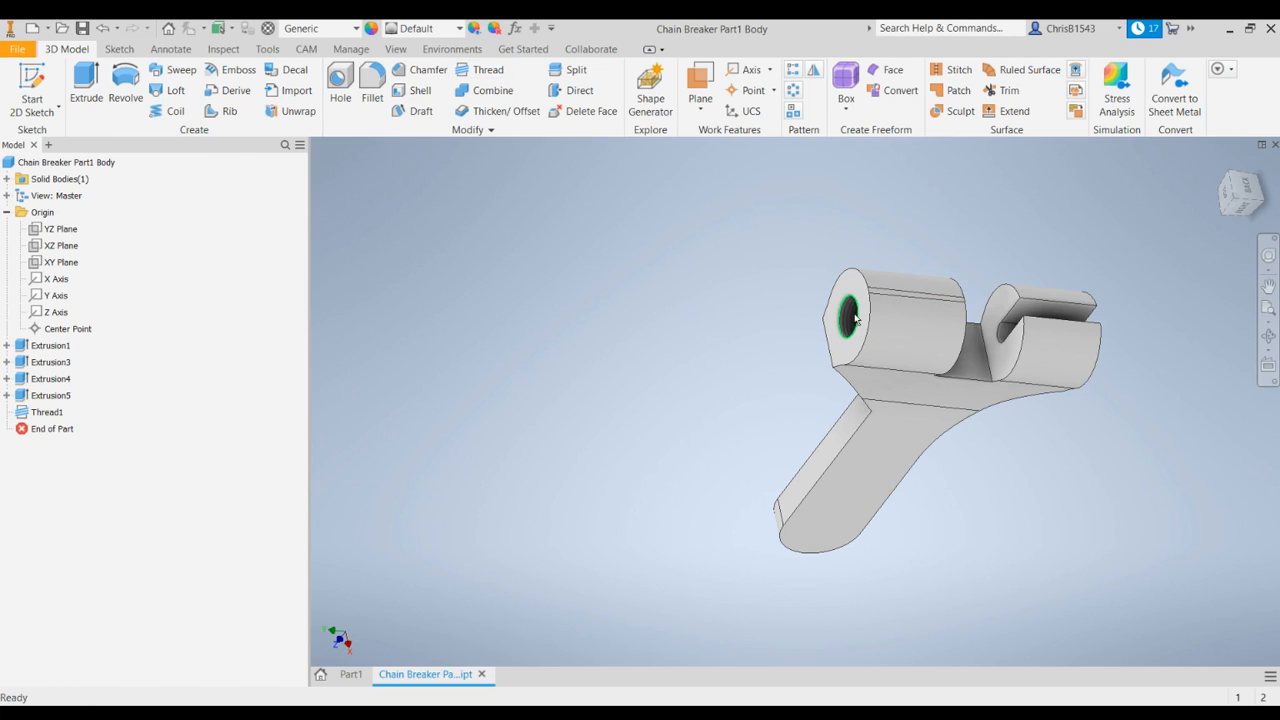
pyautogui.click(1244, 205)
pyautogui.click(1219, 166)
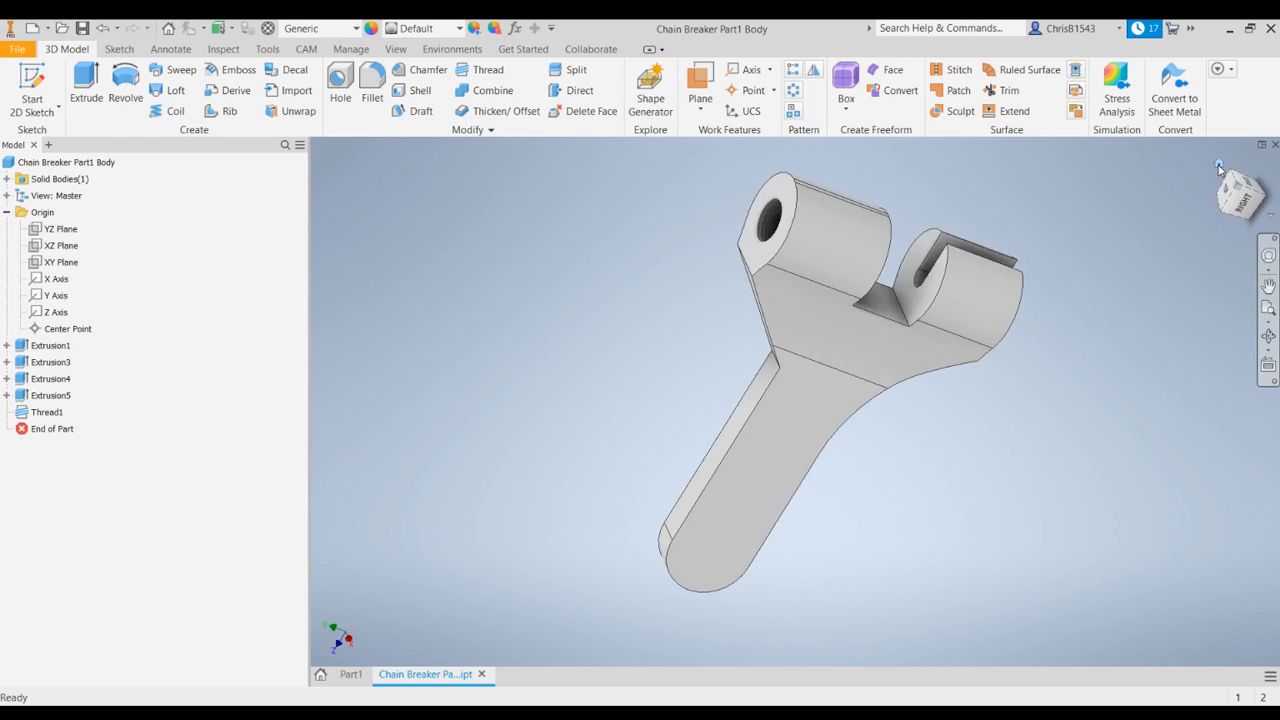